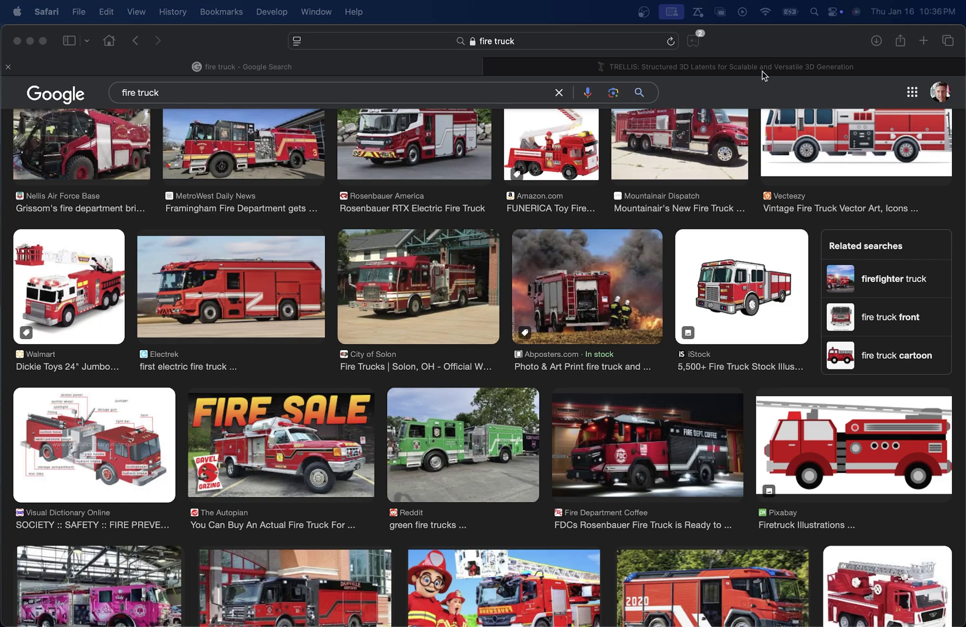
- Save the iStock cartoon fire truck illustration (612 × 500) to the Downloads folder
left_click(748, 283)
left_click(749, 283)
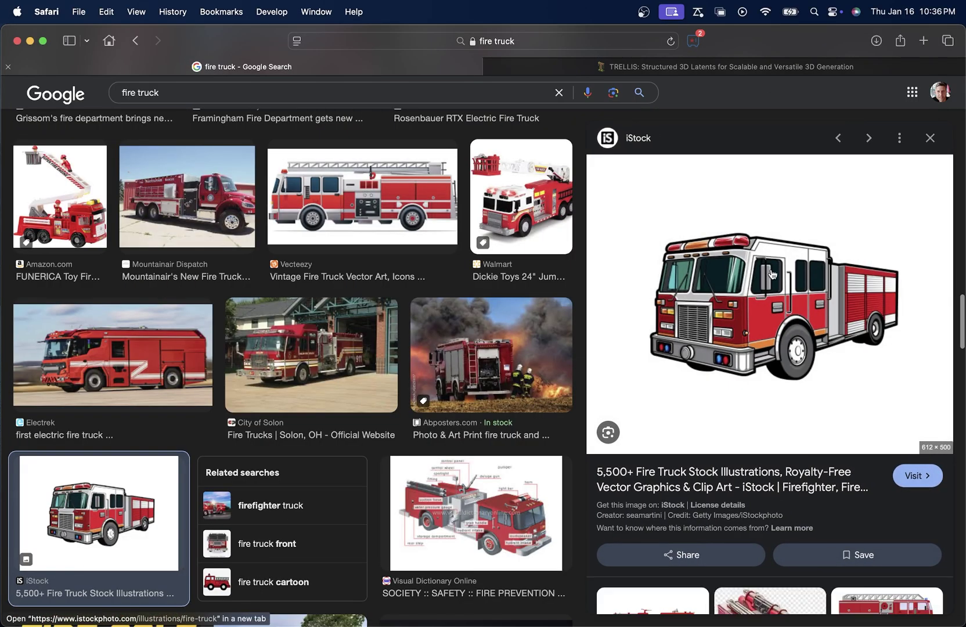
right_click(771, 271)
left_click(841, 445)
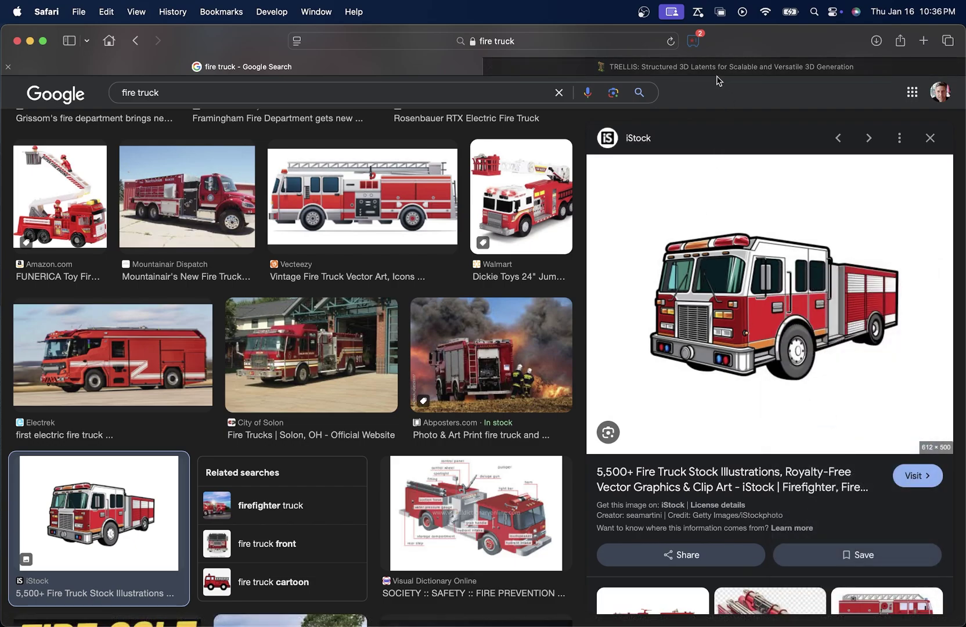
- Load the downloaded fire truck image into the TRELLIS demo's Image Prompt and generate a 3D model
left_click(723, 69)
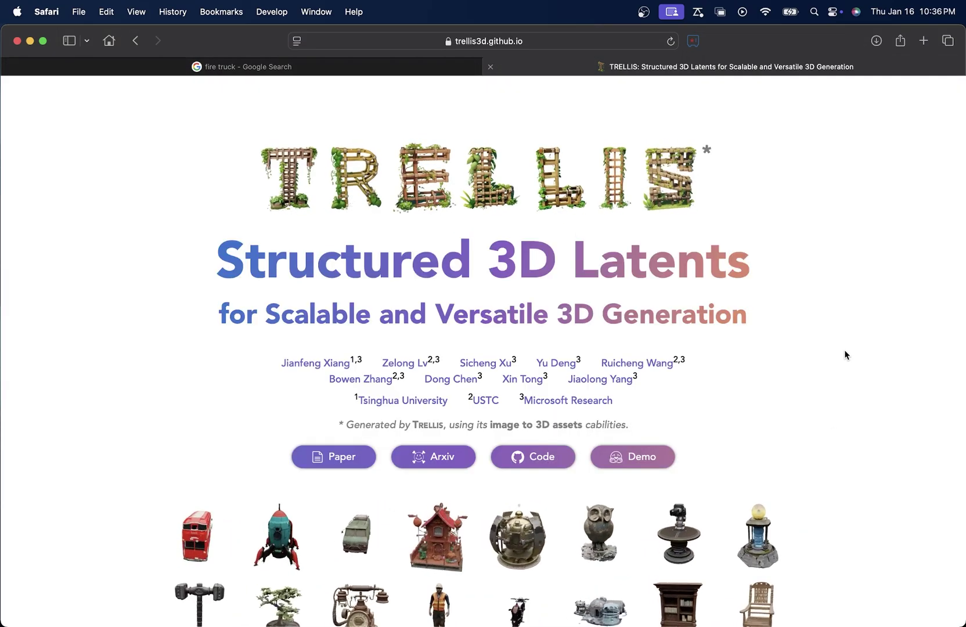
left_click(639, 462)
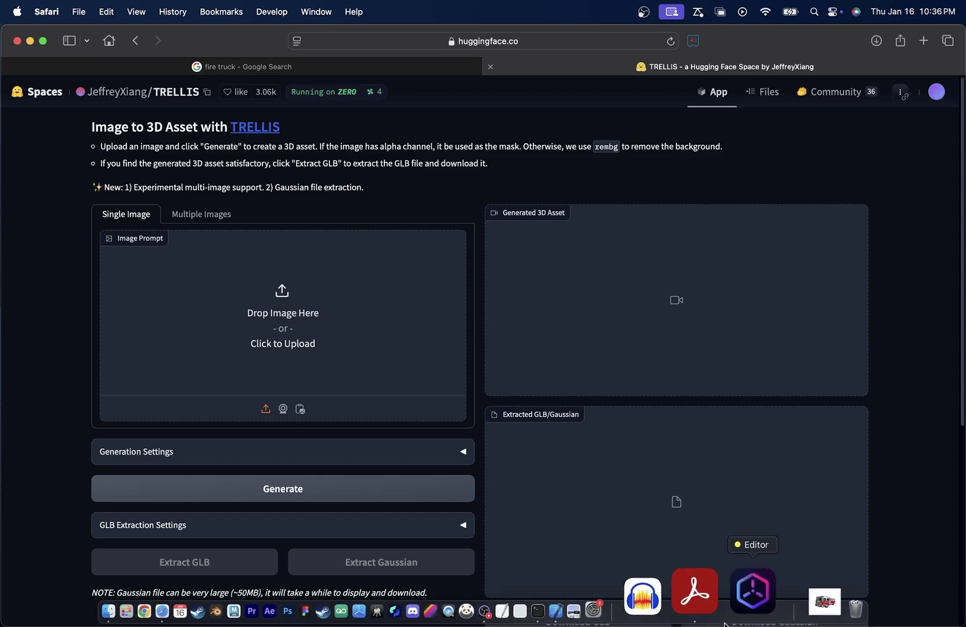
left_click(768, 595)
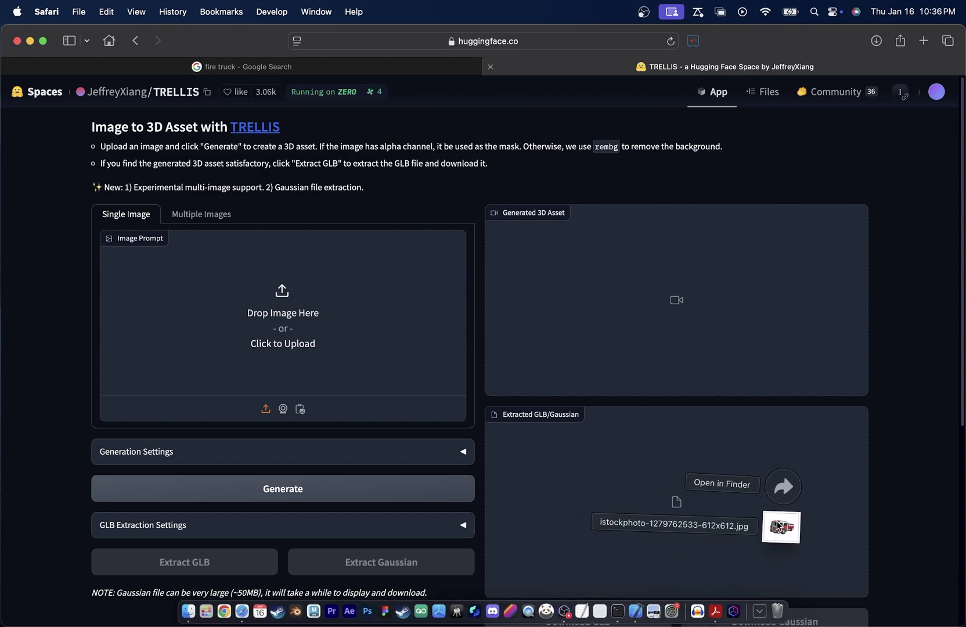
left_click_drag(780, 528, 283, 306)
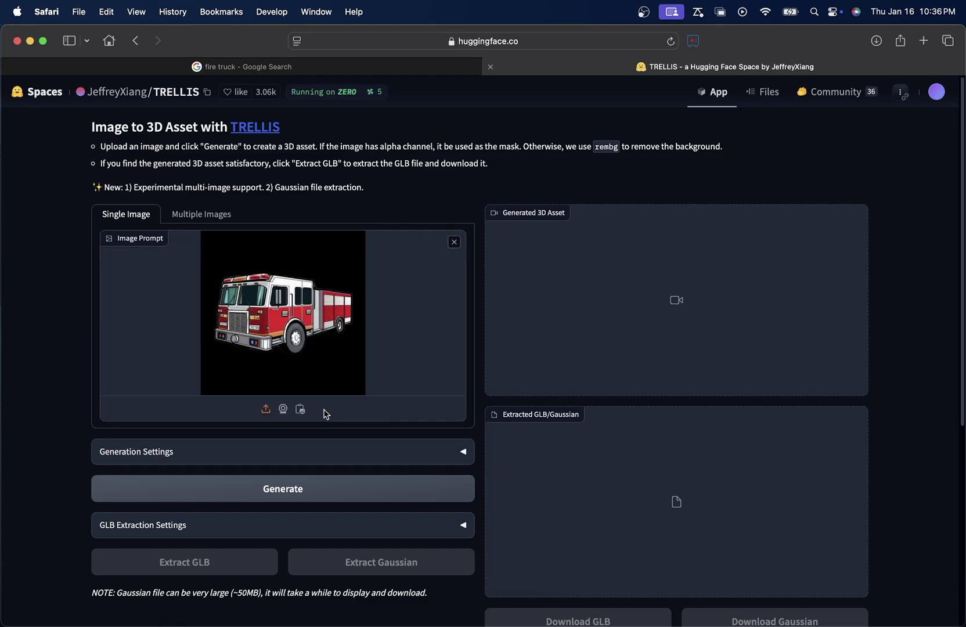
left_click(285, 491)
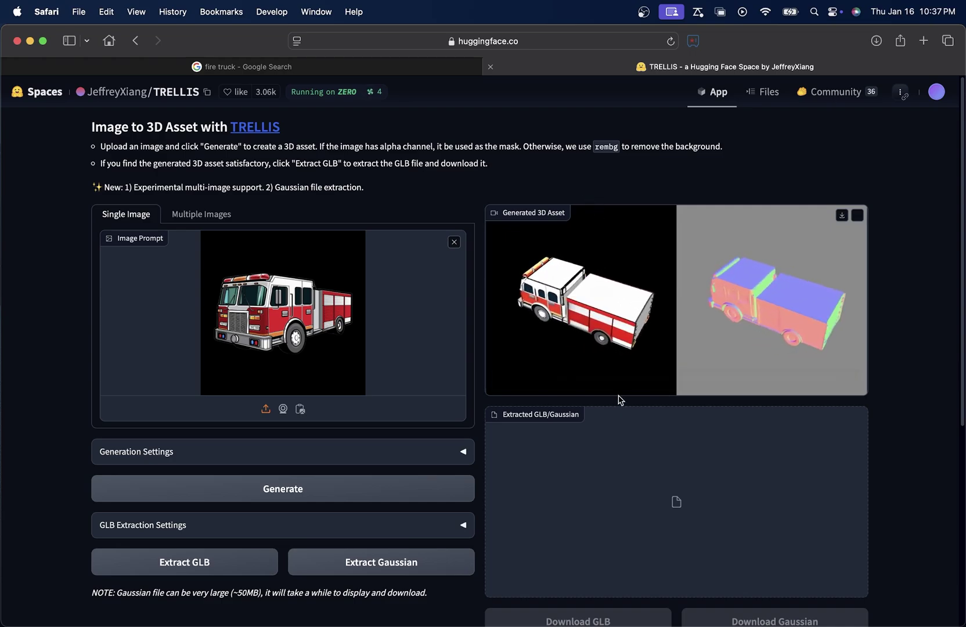
- Extract the generated TRELLIS fire truck as a GLB file
left_click(205, 566)
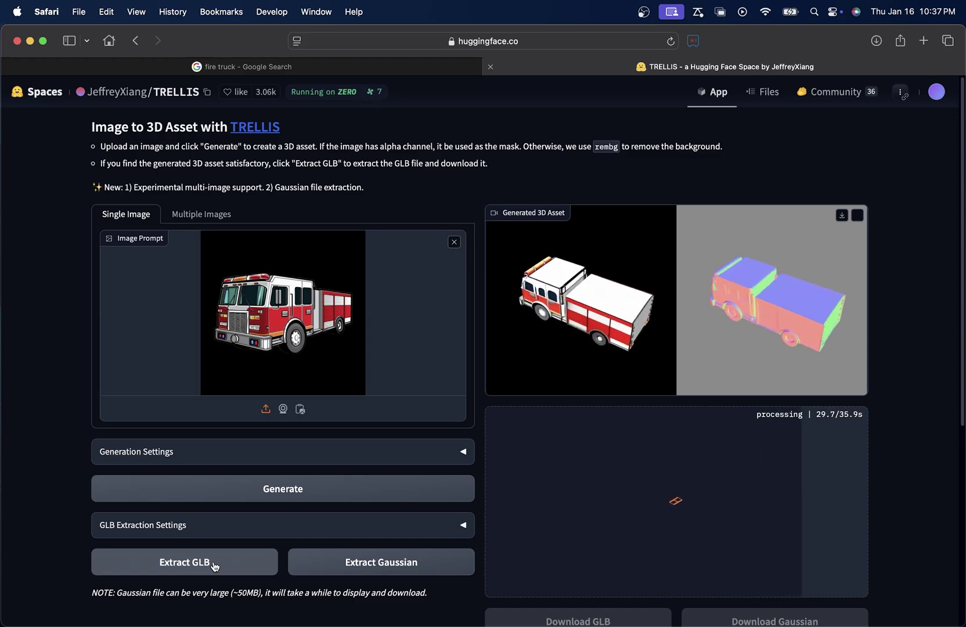
scroll(414, 489, "down", 1)
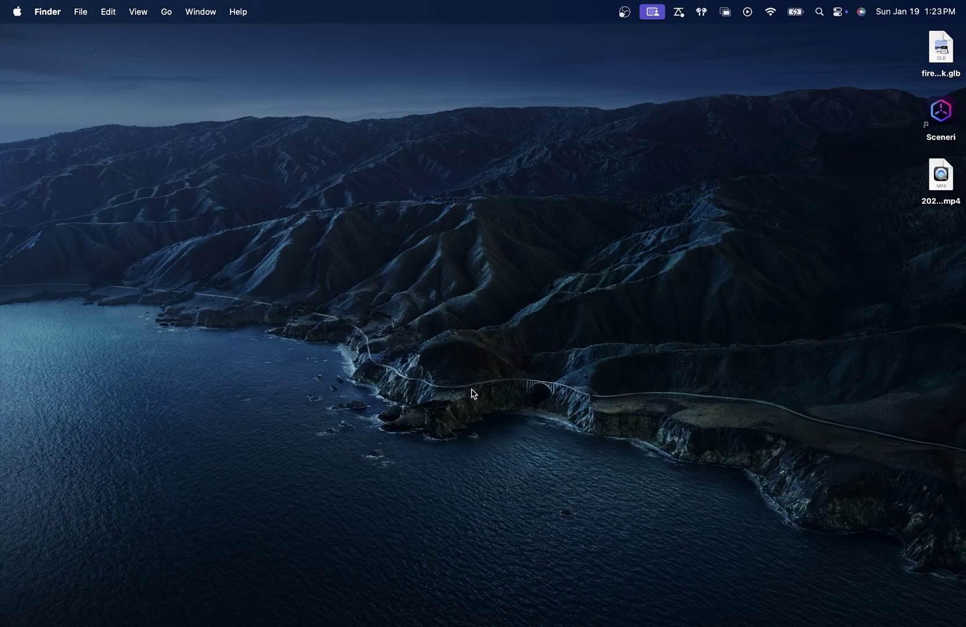
- Launch the Sceneri app from its desktop icon
left_click(941, 110)
double_click(942, 114)
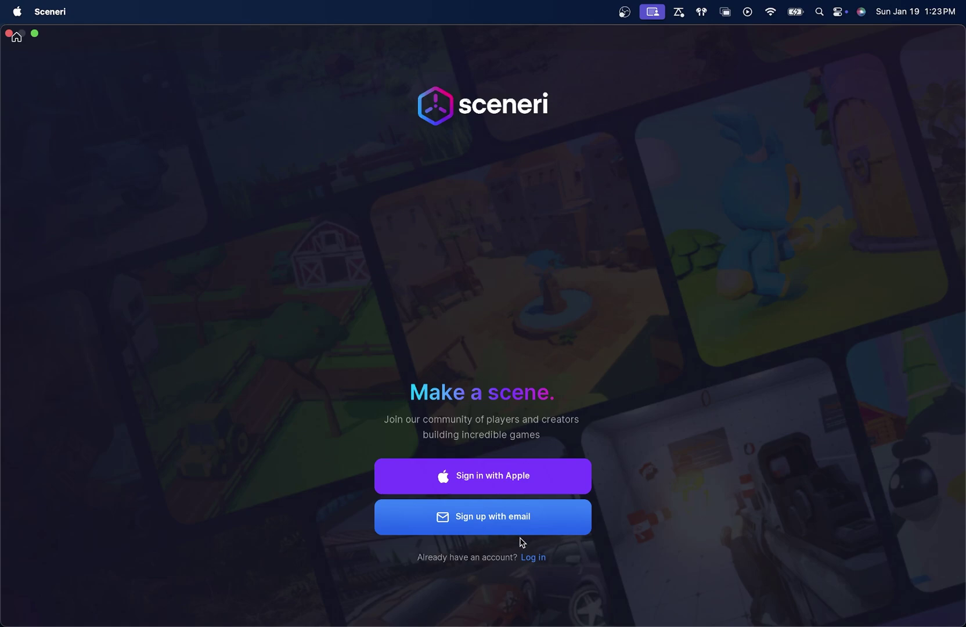
- Log in to Sceneri and skip the Learn the basics tutorial
left_click(497, 486)
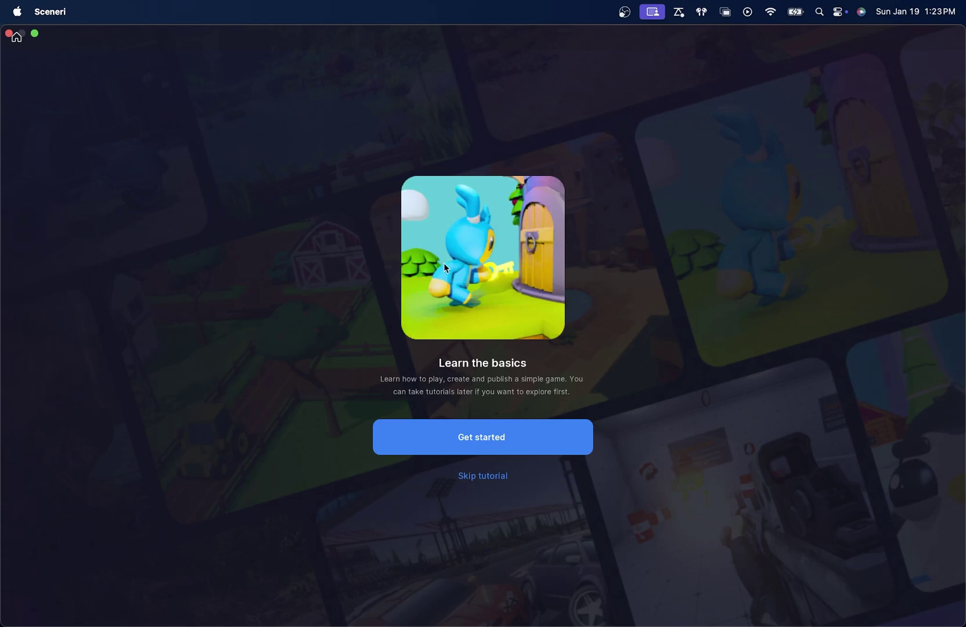
left_click(497, 476)
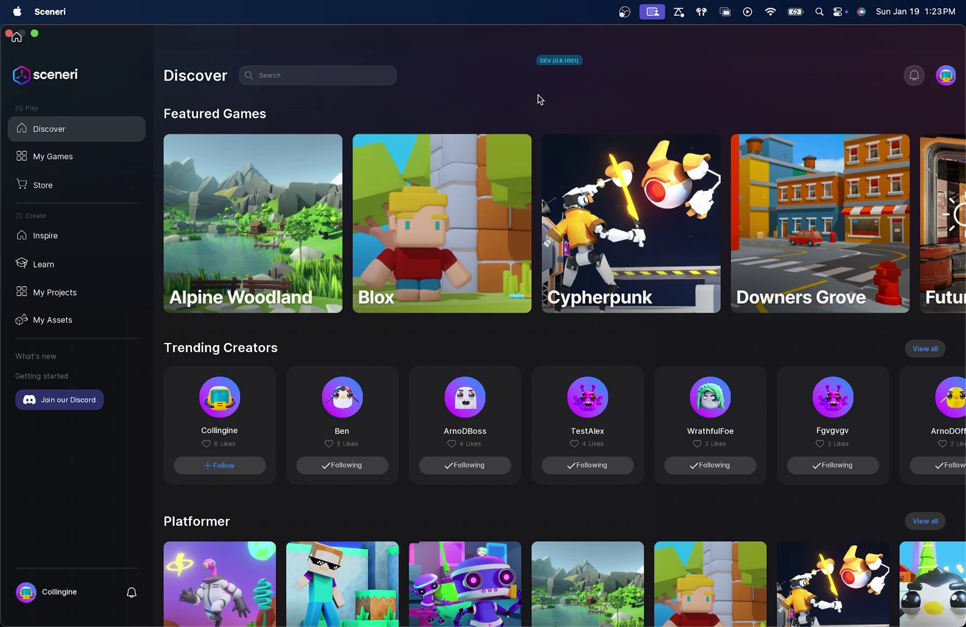
- Find Downers Grove in the Featured Games carousel and remix it into an editable project
scroll(395, 399, "down", 5)
scroll(551, 476, "down", 2)
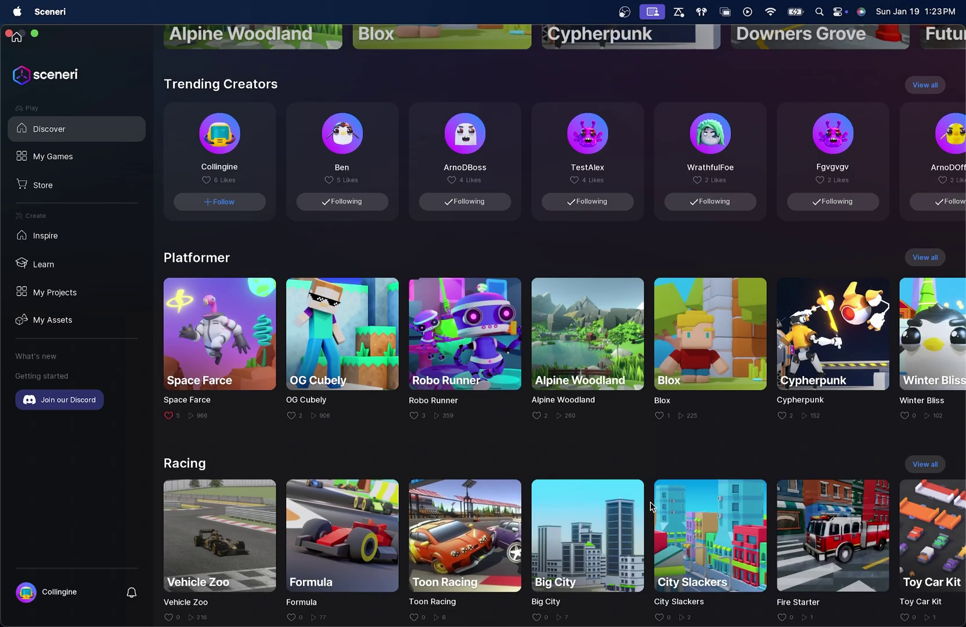
scroll(650, 507, "up", 7)
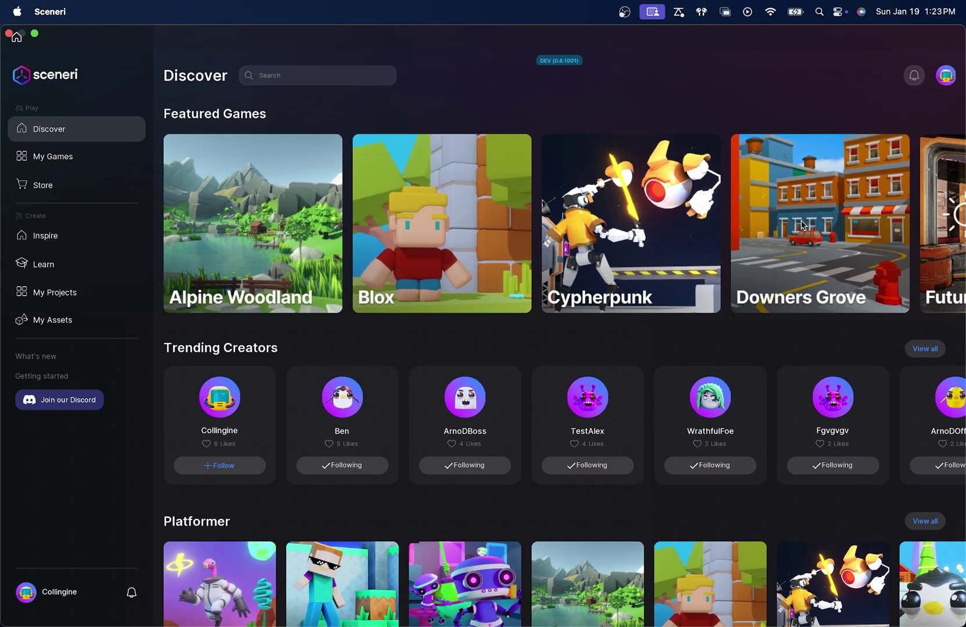
left_click_drag(804, 227, 523, 246)
left_click(531, 235)
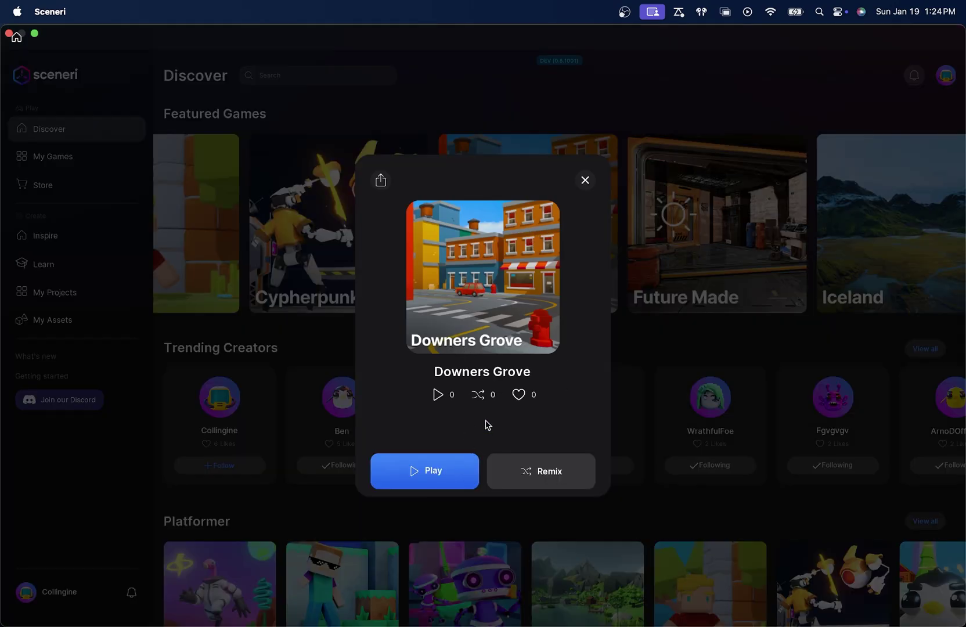
left_click(550, 472)
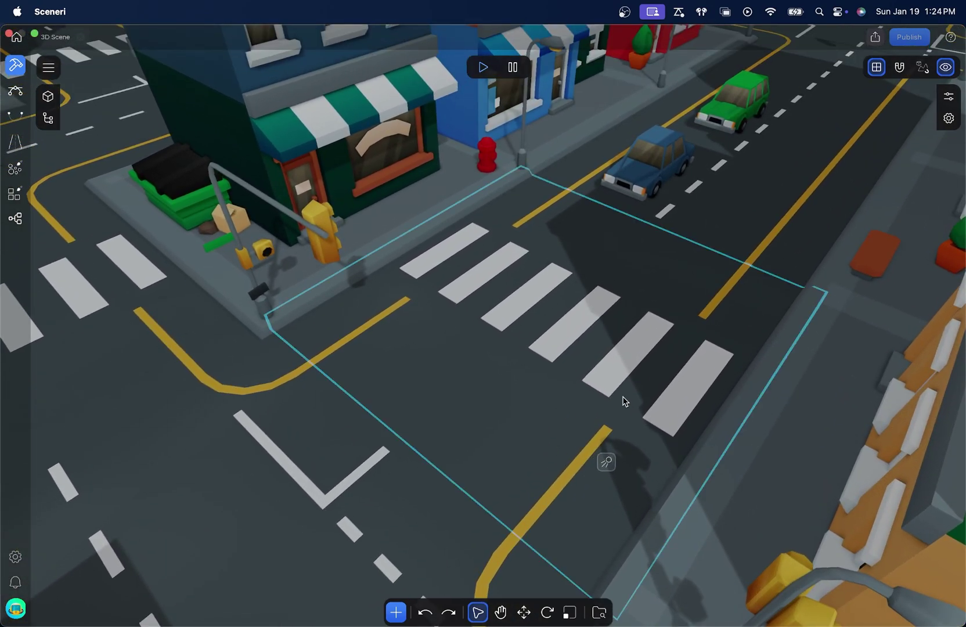
- Browse the Downers Grove and Imported Assets folders, ending on the project's Assets folder
left_click(599, 613)
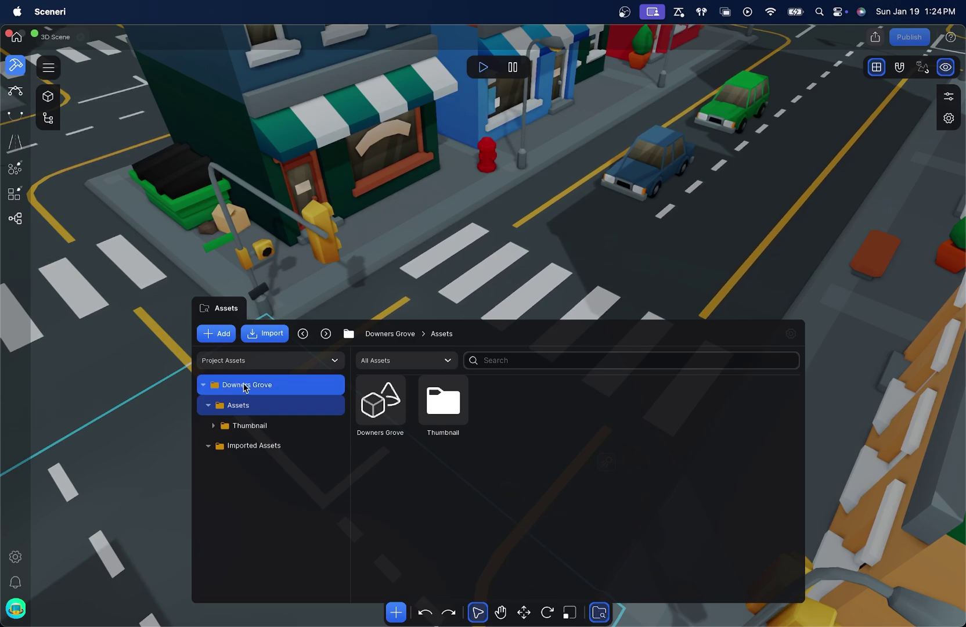
left_click(244, 385)
left_click(247, 408)
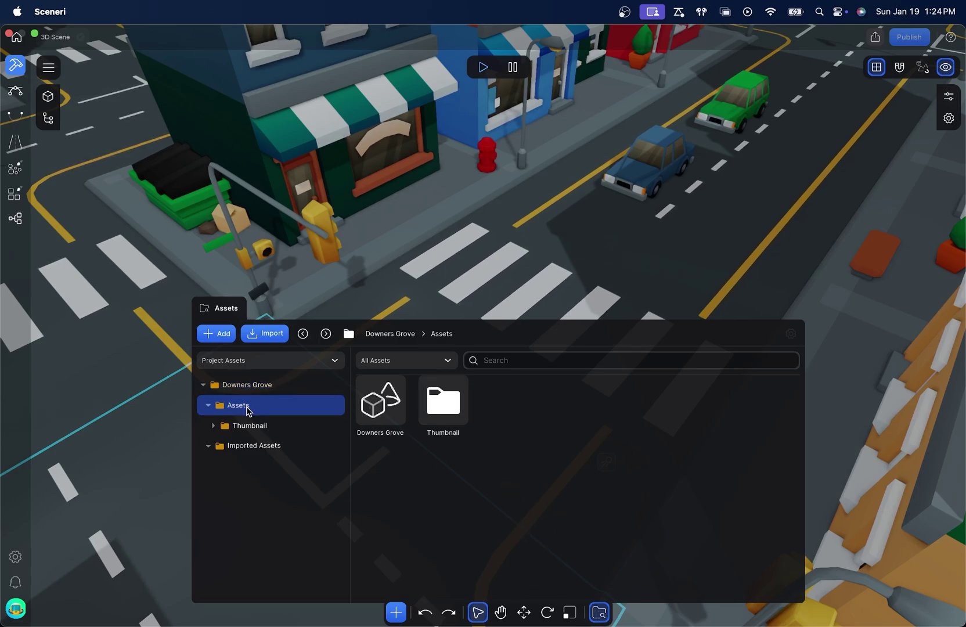
left_click(272, 450)
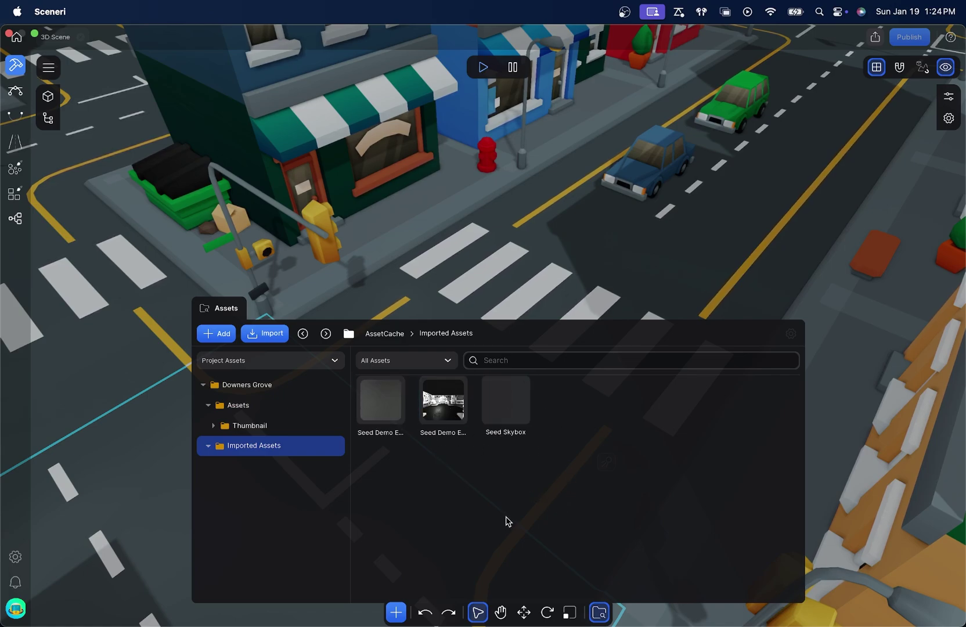
left_click(249, 411)
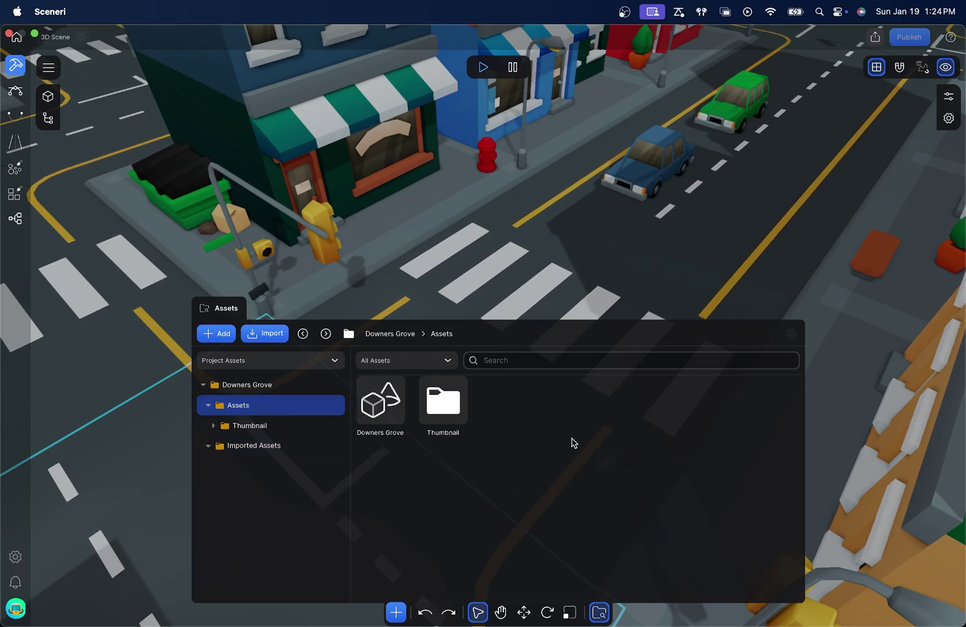
- Add a Vehicle Player asset and open the new My 3D Scene in its own editor tab
left_click(224, 340)
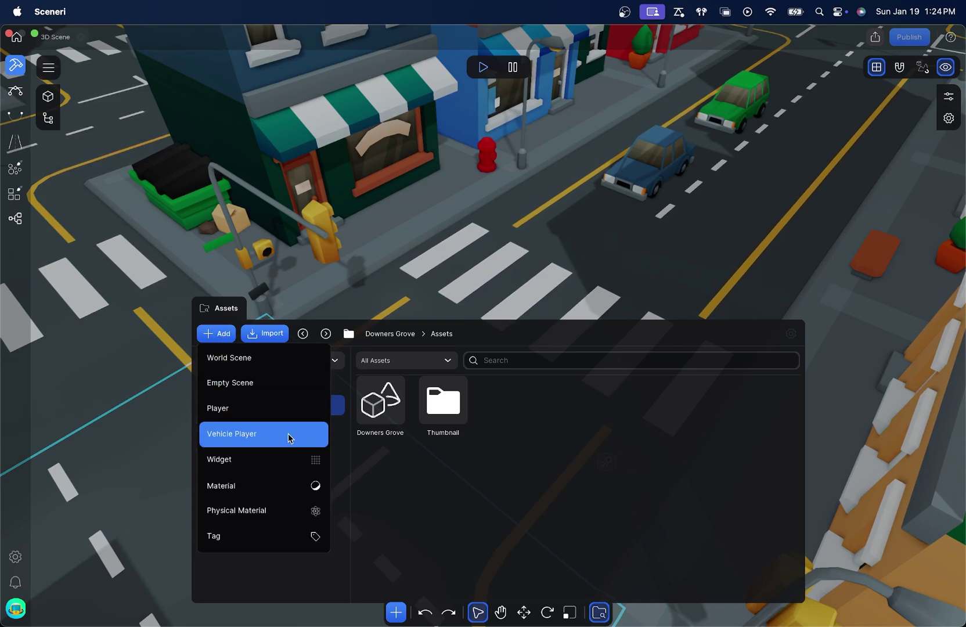
left_click(271, 434)
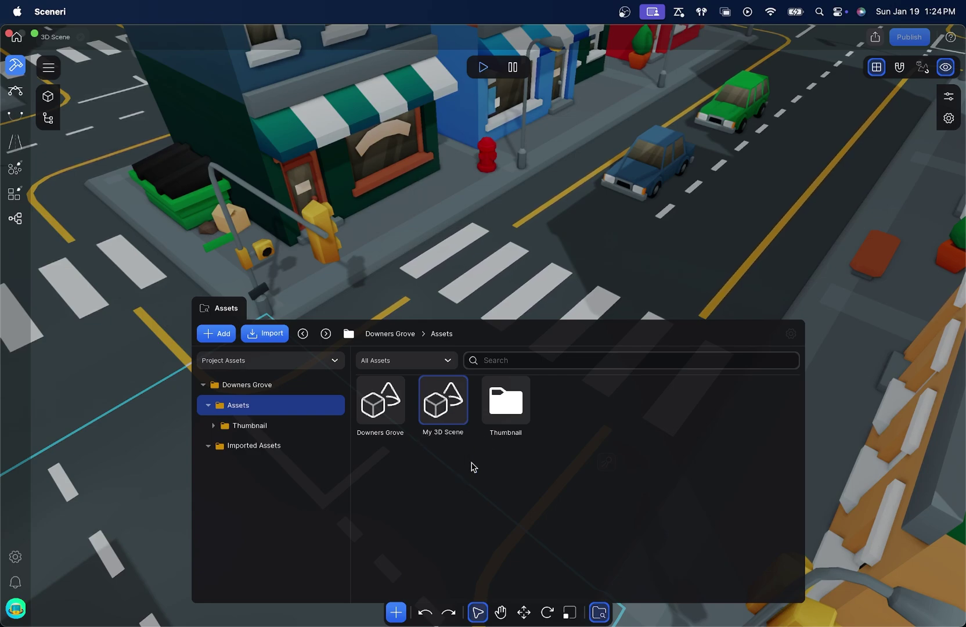
double_click(443, 402)
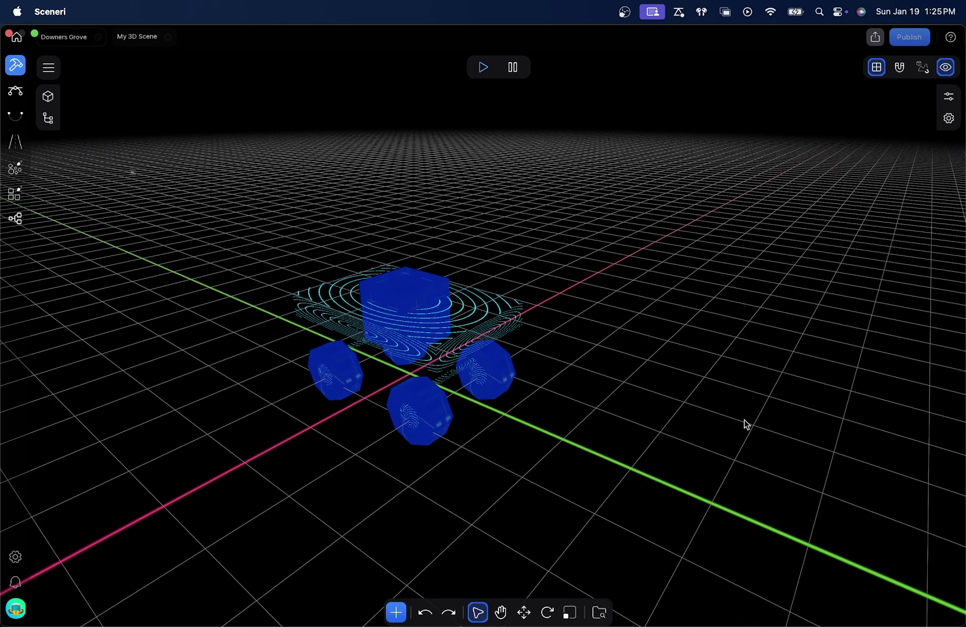
- Import fire_truck.glb from the Desktop into the project's Assets folder
left_click(599, 613)
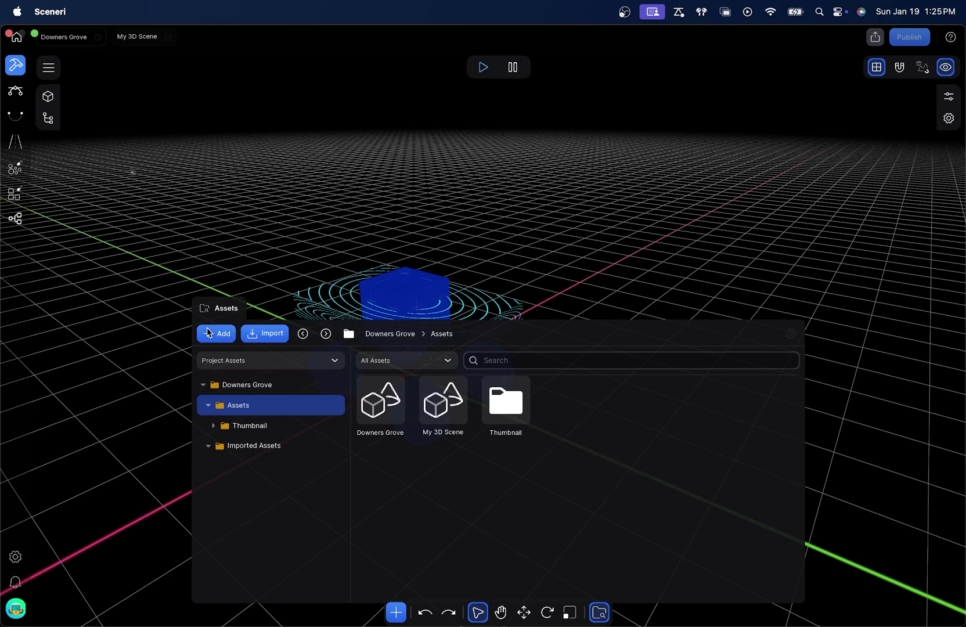
left_click(272, 334)
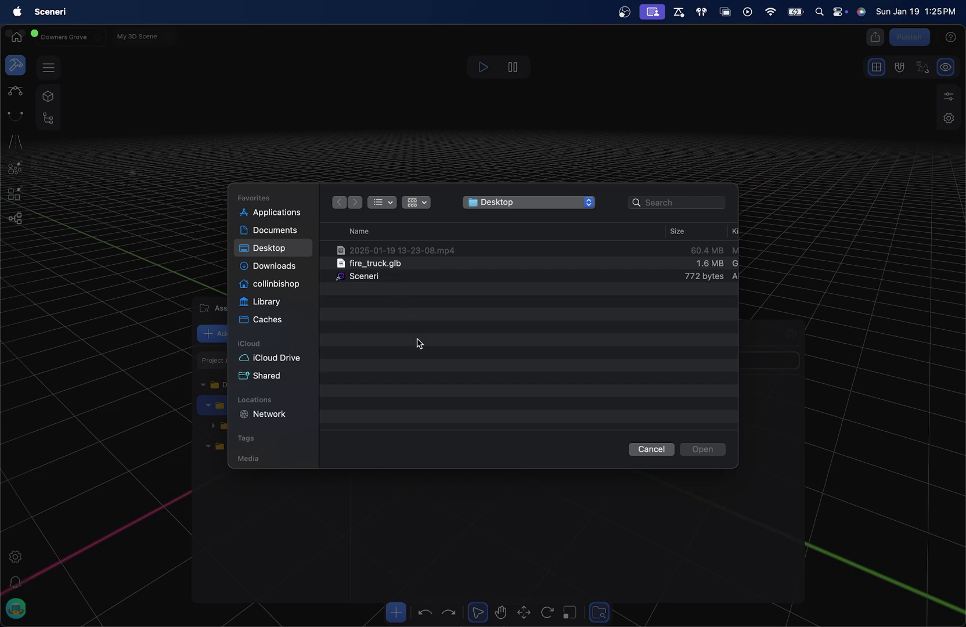
left_click(400, 267)
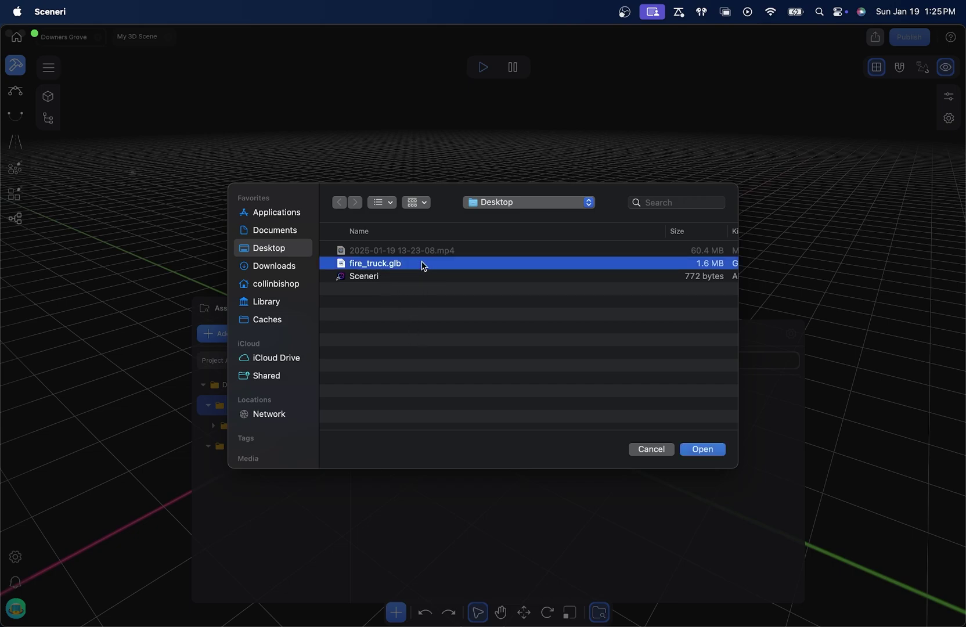
left_click(701, 449)
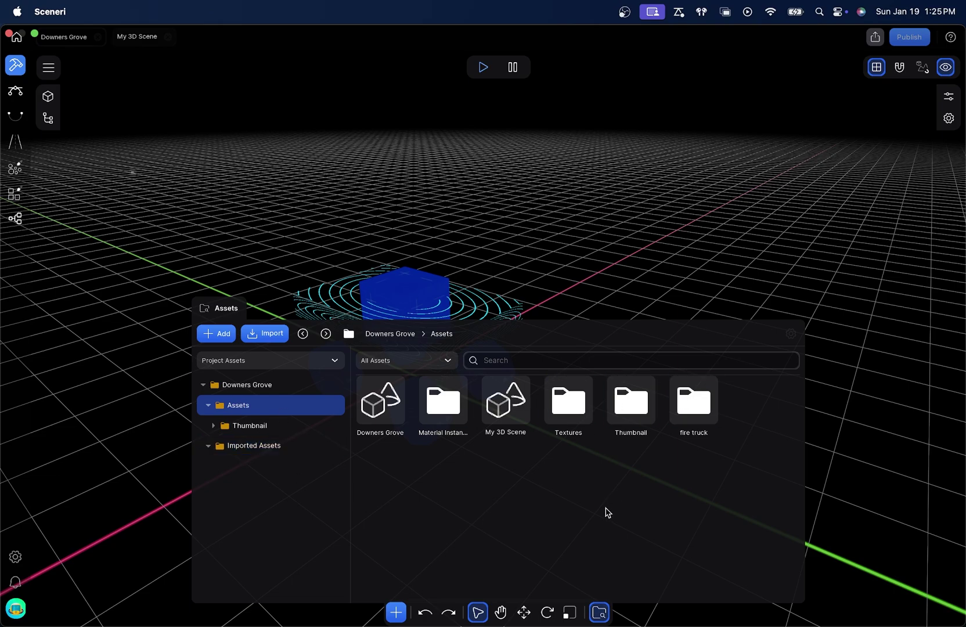
- Close the asset browser and show the Vehicle Body's Box Mesh in Scene Explorer and Inspector
left_click(602, 614)
left_click(335, 291)
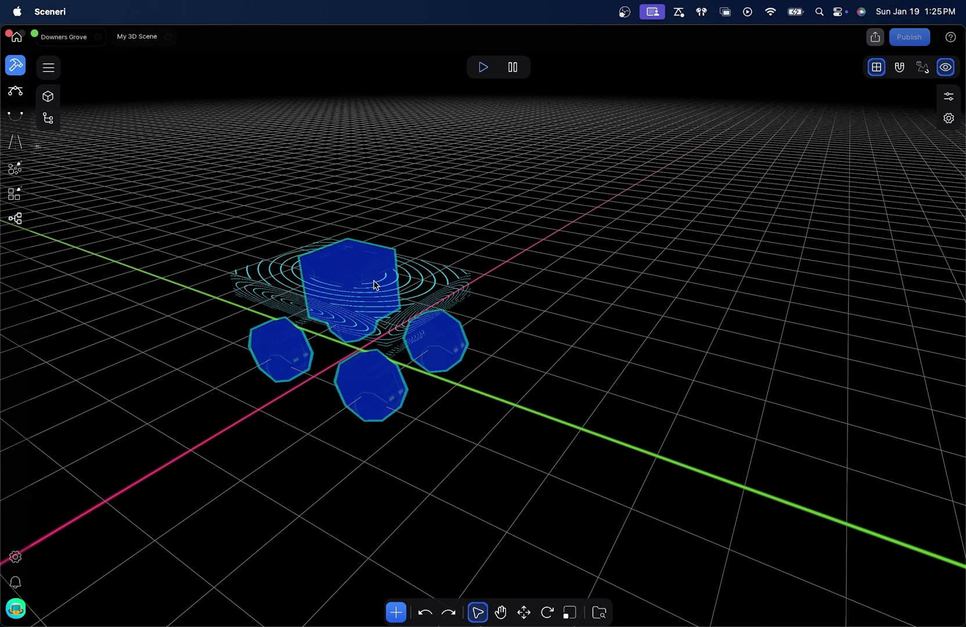
left_click_drag(345, 267, 299, 273)
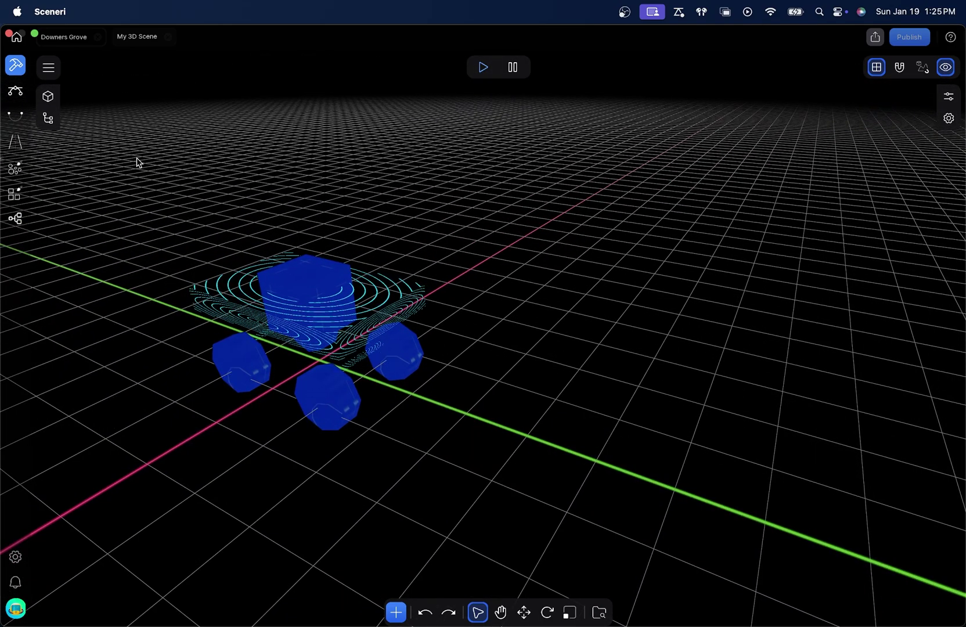
left_click(49, 119)
left_click(950, 97)
left_click(137, 276)
left_click(136, 275)
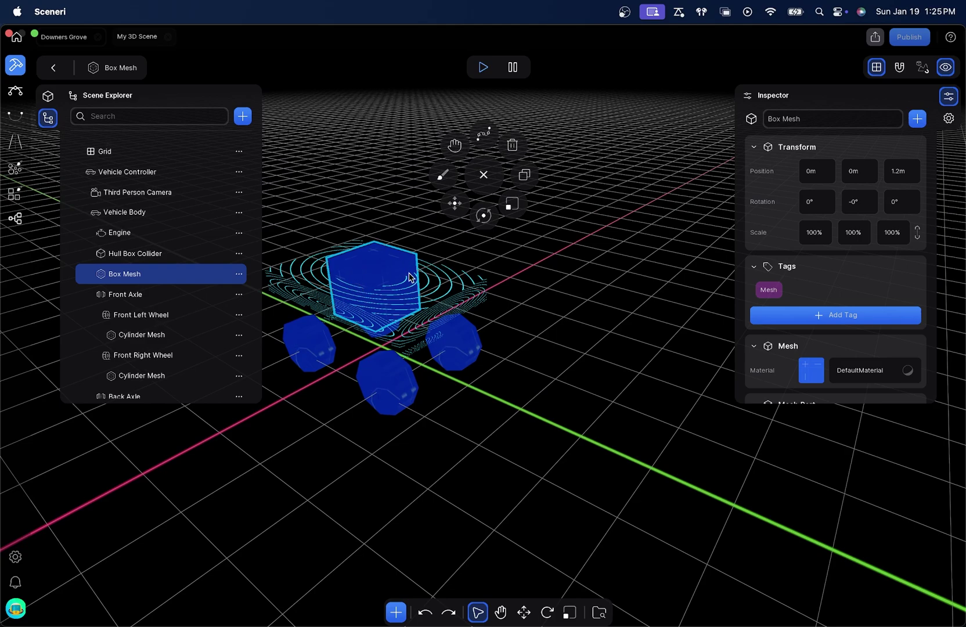
- Set the vehicle body's Mesh Part and Material both to fire truck
scroll(804, 256, "down", 5)
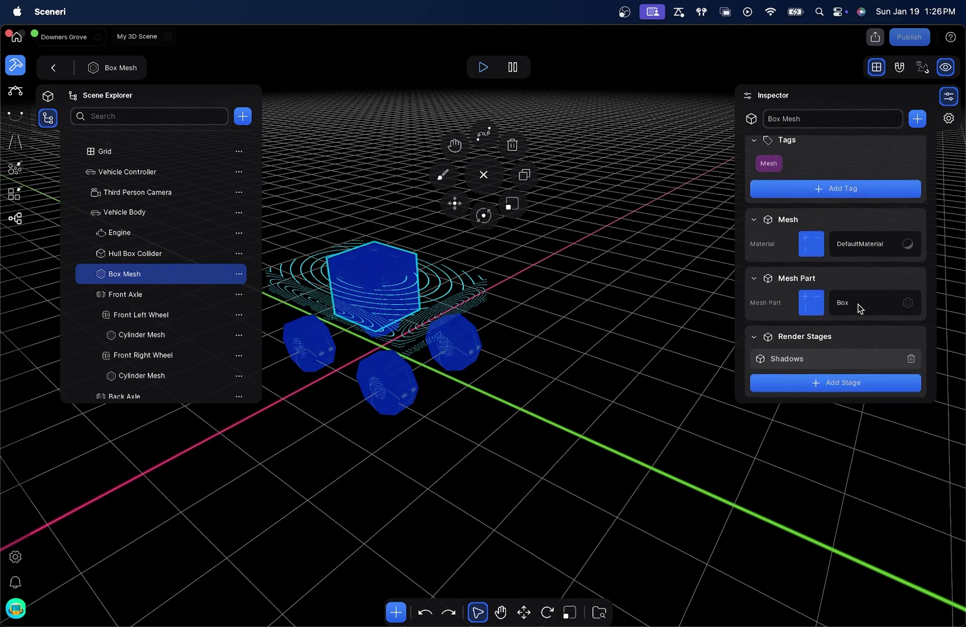
left_click(878, 304)
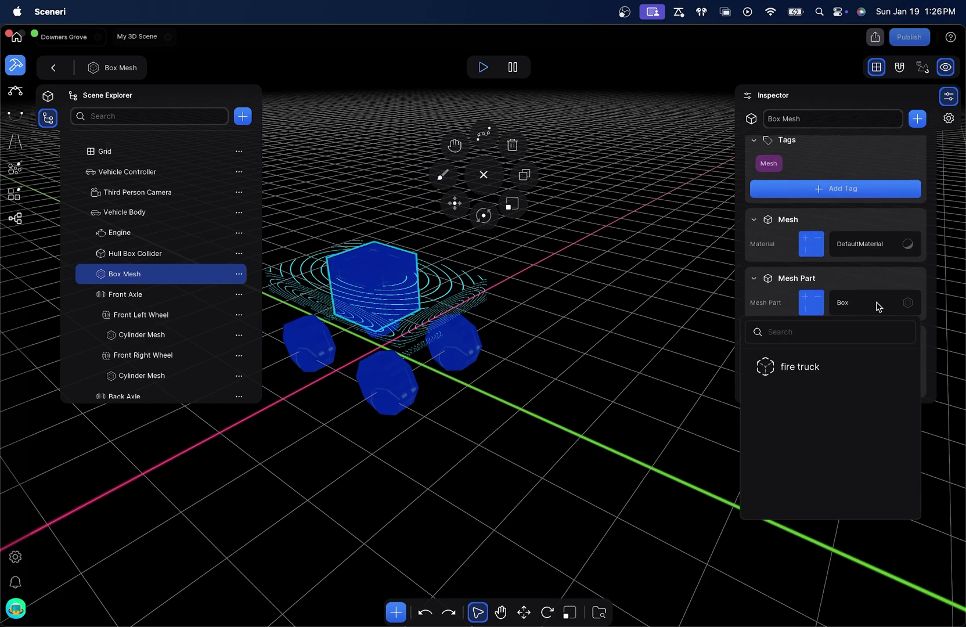
left_click(826, 372)
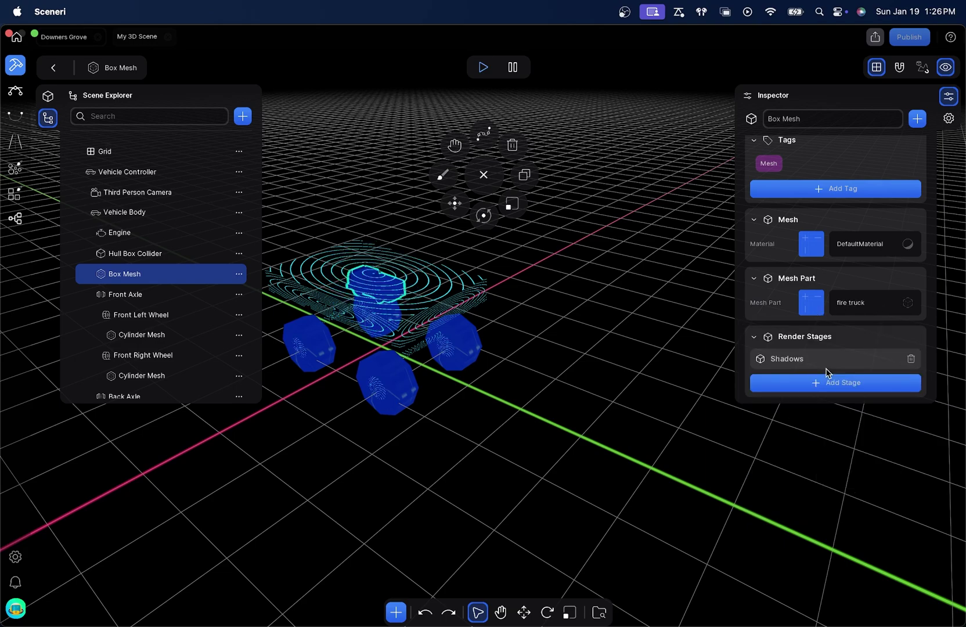
left_click(860, 252)
left_click(841, 428)
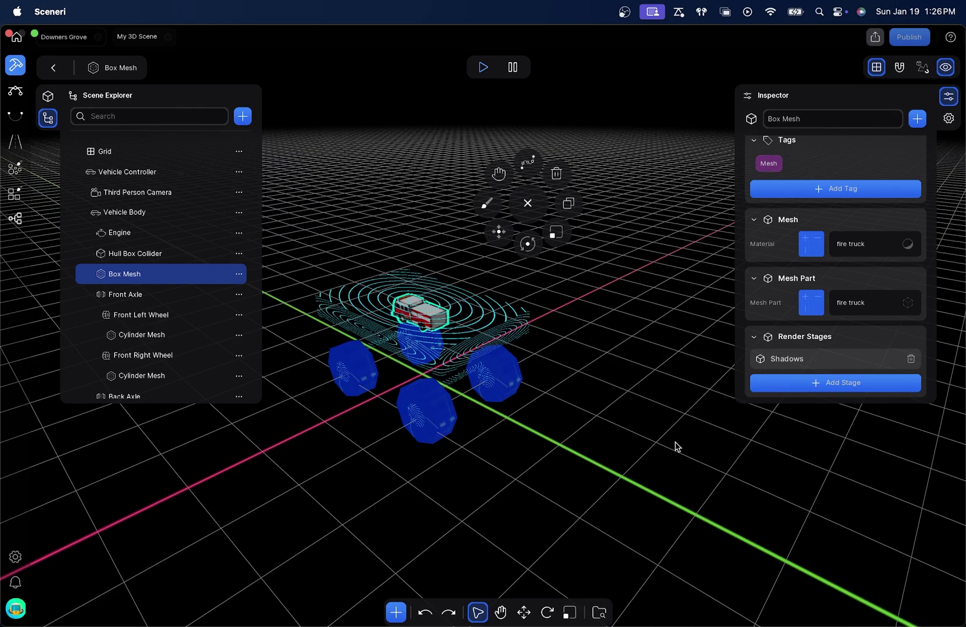
key("i")
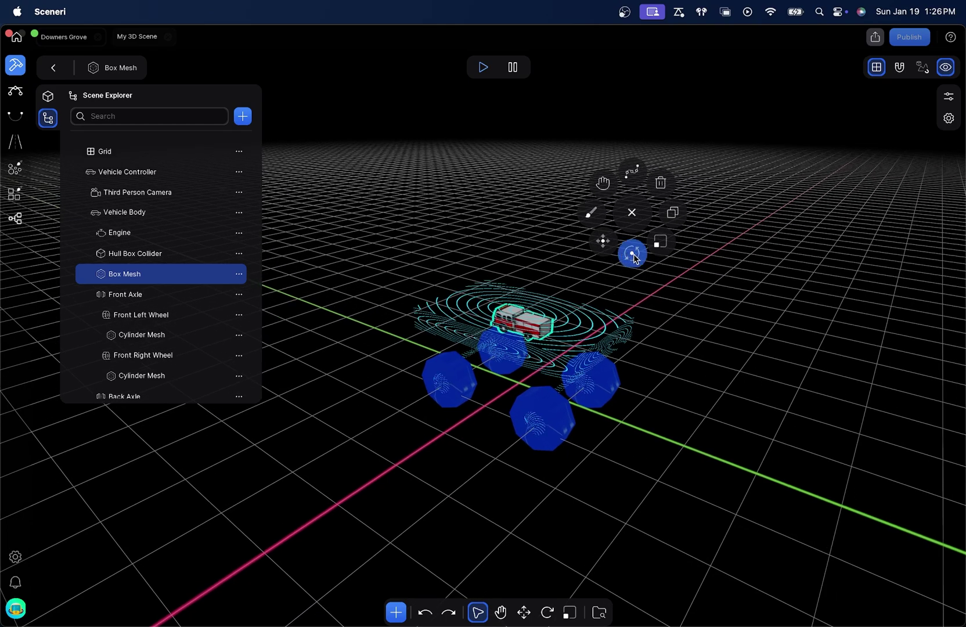
left_click(634, 256)
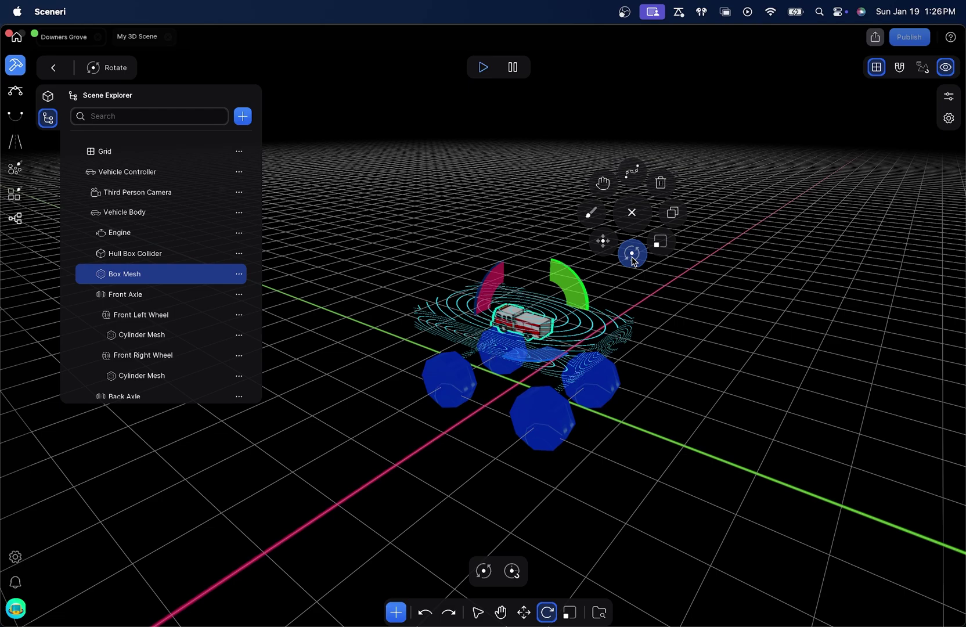
- Rotate, raise, scale and slide the fire truck body so it sits over the wheels
left_click(489, 576)
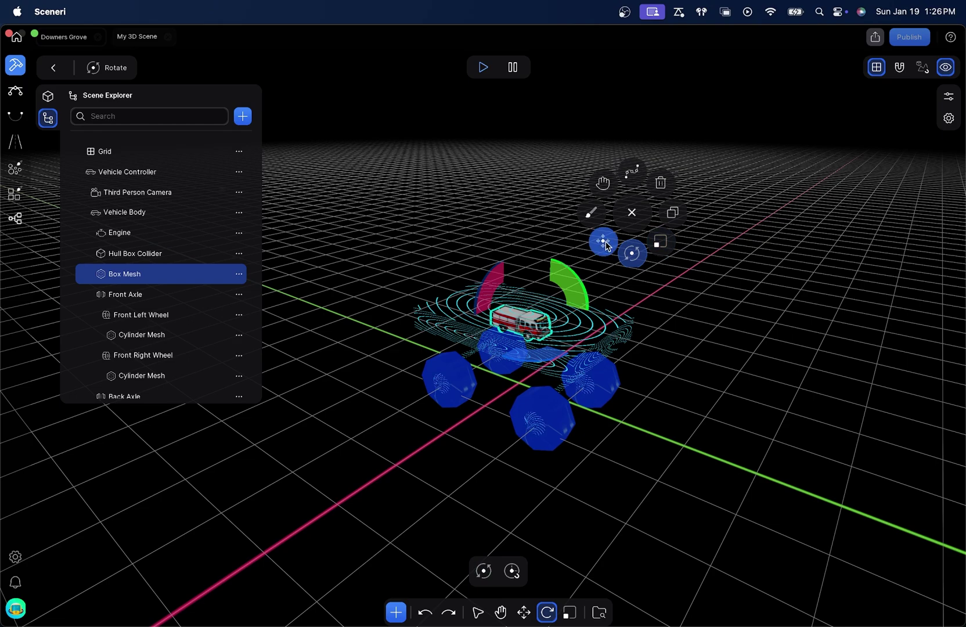
left_click(604, 242)
left_click_drag(521, 267, 491, 280)
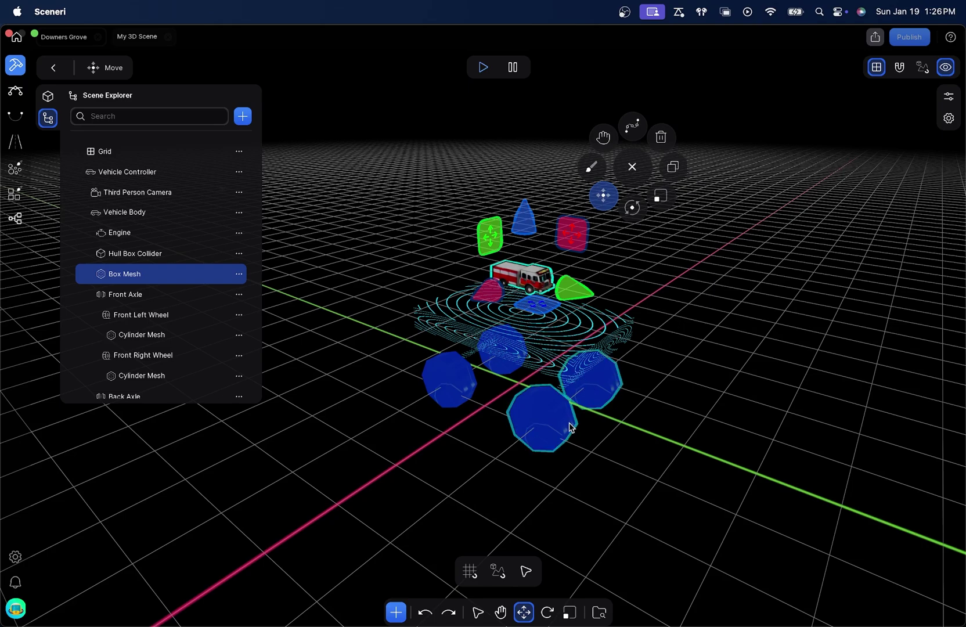
left_click(670, 201)
mouse_move(528, 285)
left_mouse_down()
mouse_move(543, 249)
mouse_move(527, 258)
mouse_move(530, 300)
mouse_move(532, 291)
left_mouse_up()
key("w")
left_click(659, 255)
left_click_drag(601, 335, 600, 349)
left_click(601, 255)
scroll(768, 403, "up", 10)
left_click_drag(600, 161, 549, 183)
scroll(614, 244, "up", 8)
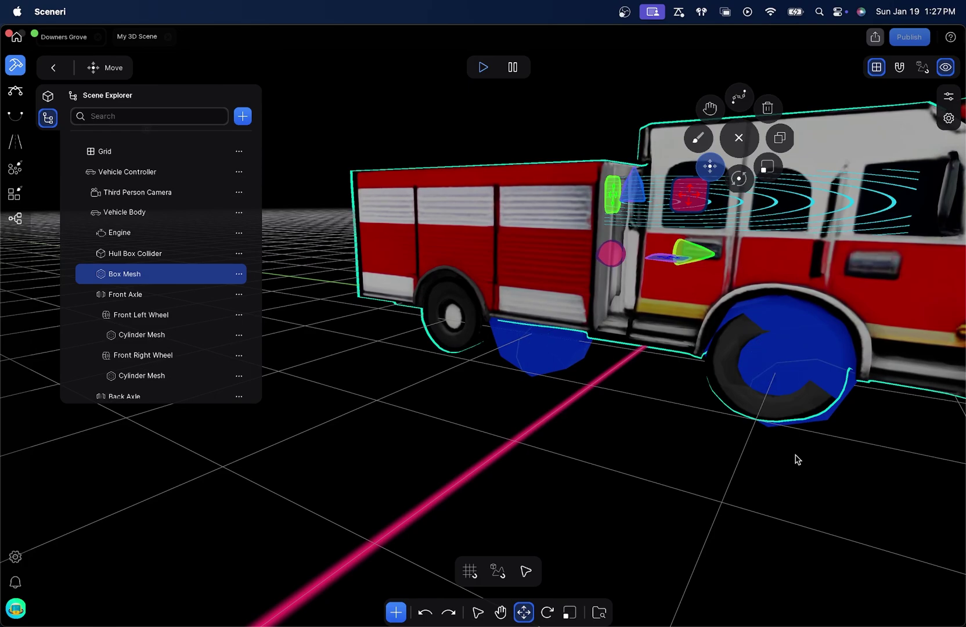
- Move the Back Axle rearward under the fire truck's rear wheel
left_click(164, 374)
scroll(165, 367, "down", 1)
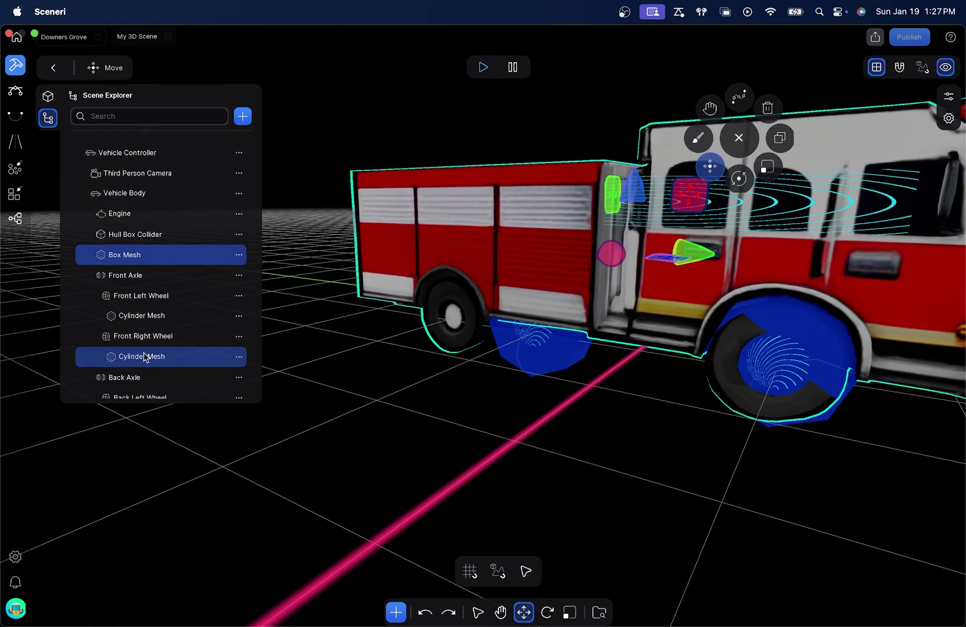
left_click(142, 376)
left_click_drag(646, 285, 552, 285)
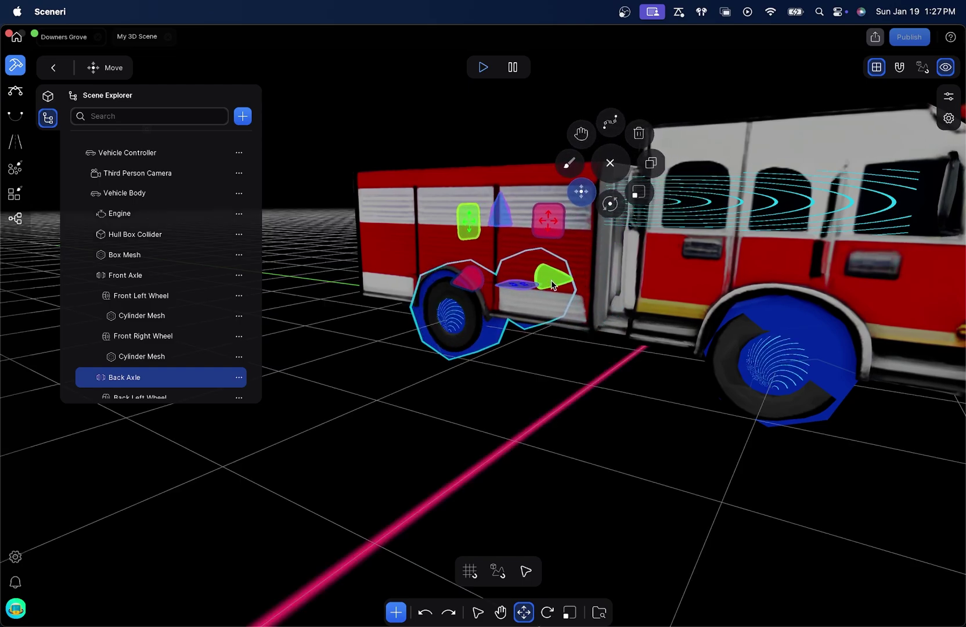
- Delete the front left and front right wheels' Cylinder Meshes
scroll(151, 313, "down", 3)
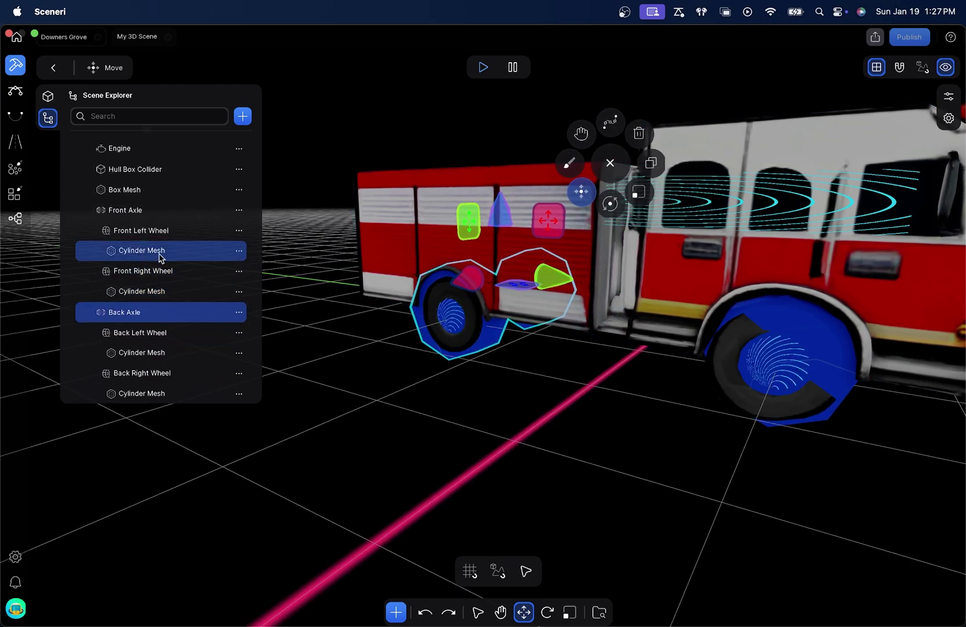
left_click(161, 254)
right_click(162, 254)
left_click(223, 388)
right_click(161, 275)
key("Escape")
left_click(160, 276)
right_click(144, 289)
left_click(204, 429)
- Delete the back left and back right wheels' Cylinder Meshes
left_click(155, 327)
right_click(154, 350)
left_click(227, 488)
left_click(148, 375)
left_click(154, 389)
right_click(155, 391)
left_click(228, 529)
- Frame the whole fire truck vehicle in view, then switch to the Downers Grove scene
scroll(139, 302, "up", 1)
left_click(140, 304)
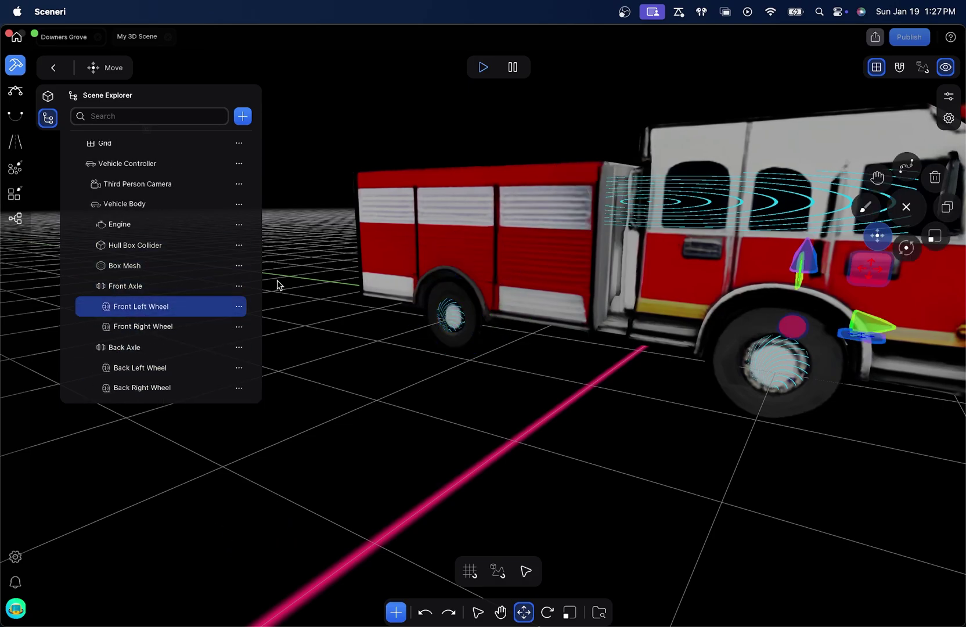
double_click(138, 184)
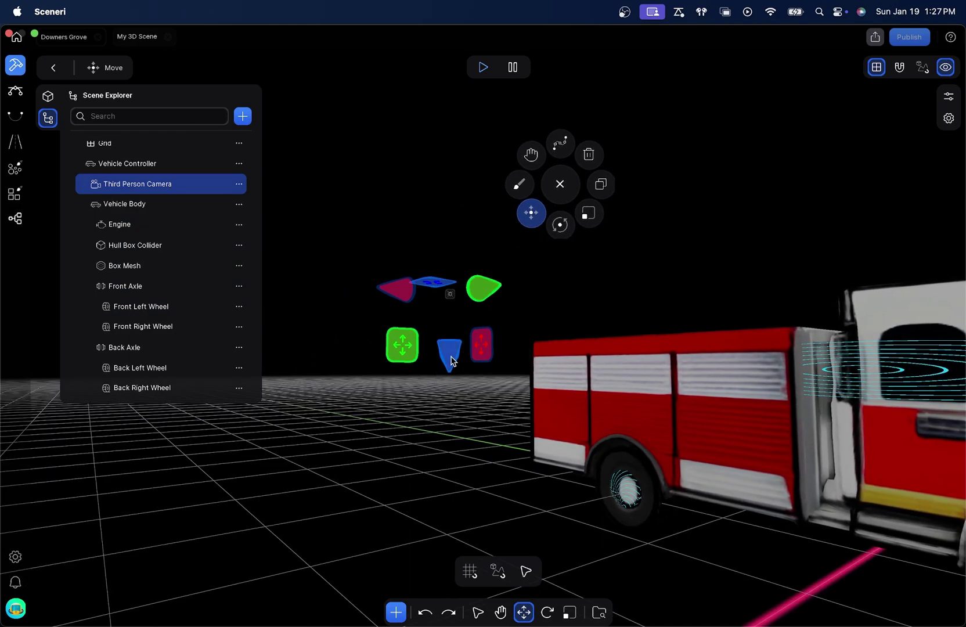
left_click(369, 232)
left_click(583, 365)
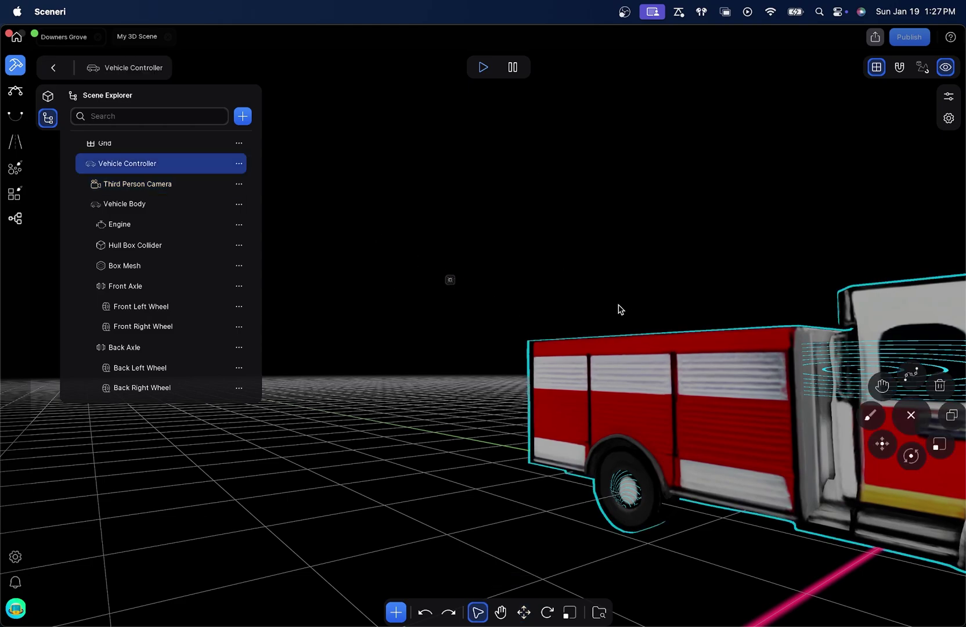
key("f")
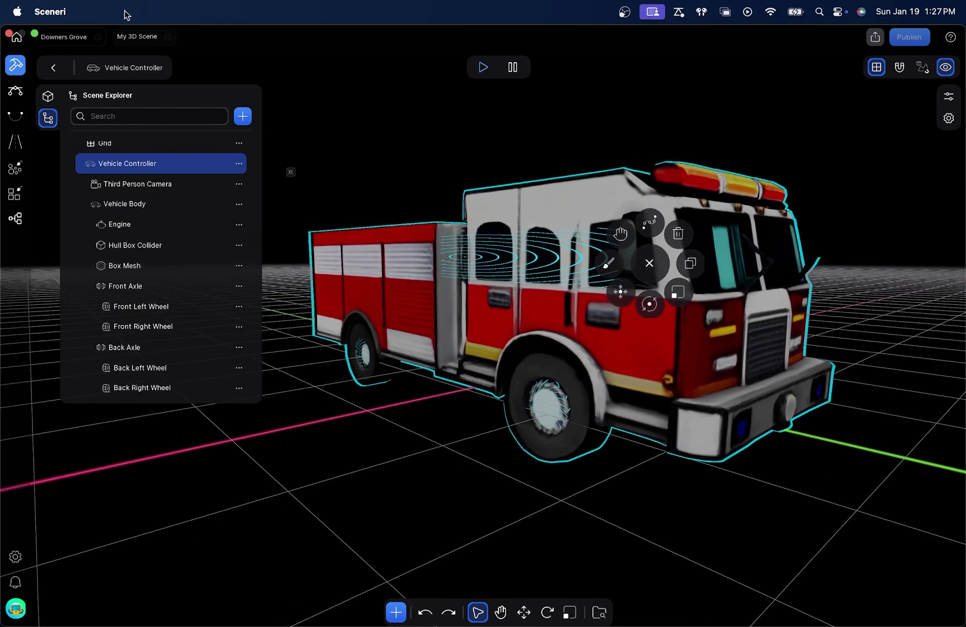
left_click(72, 43)
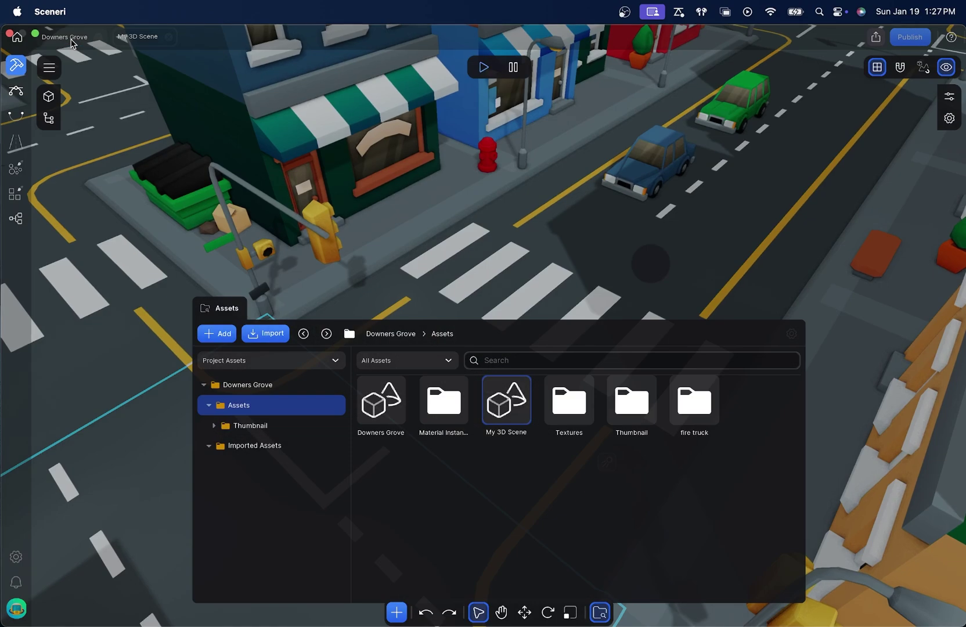
- Set the Spawn Point's Asset from None to My 3D Scene and start play-testing
left_click(604, 619)
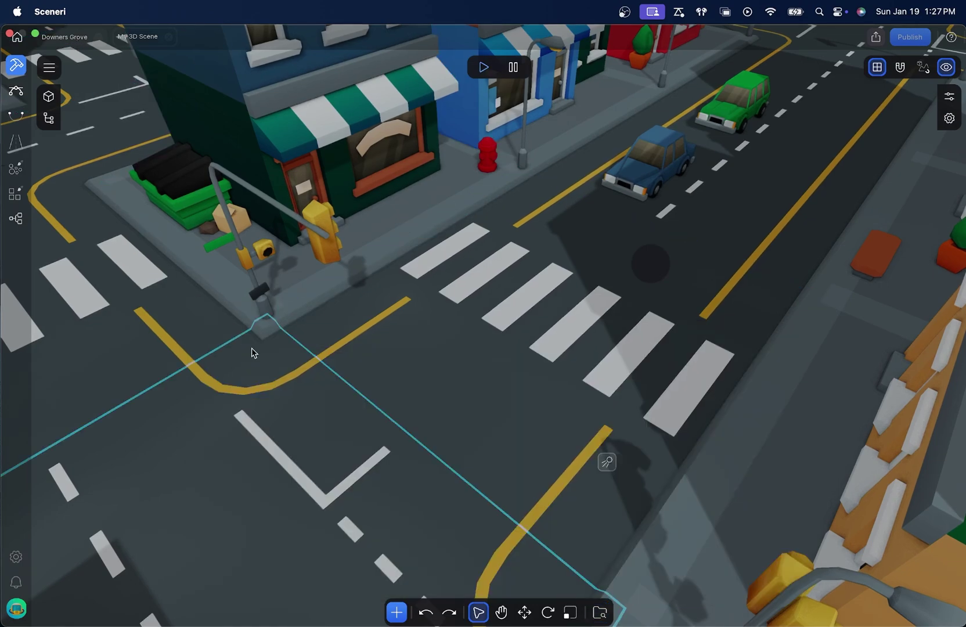
left_click(49, 118)
left_click(130, 191)
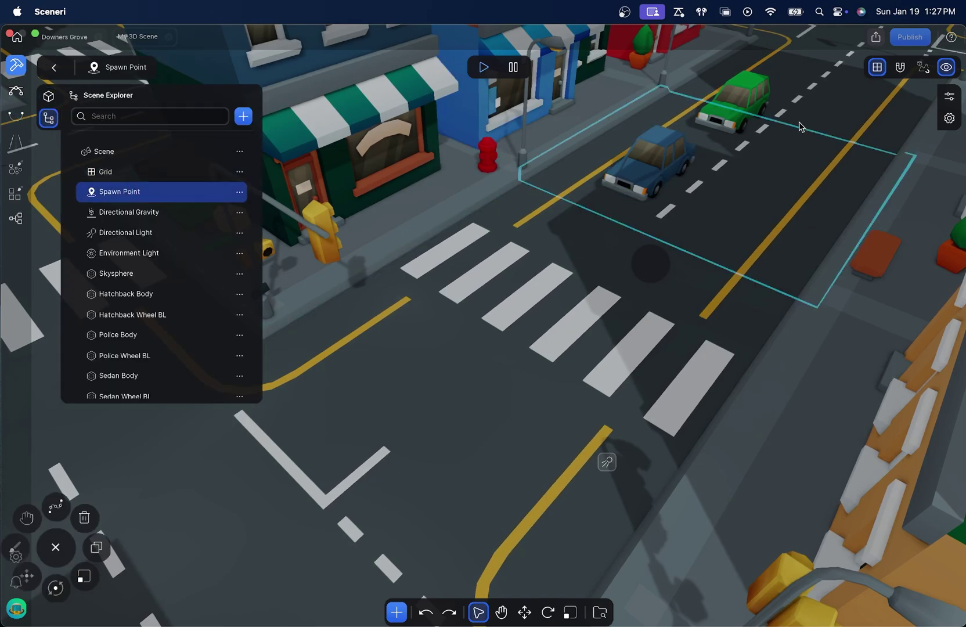
left_click(949, 98)
left_click(875, 374)
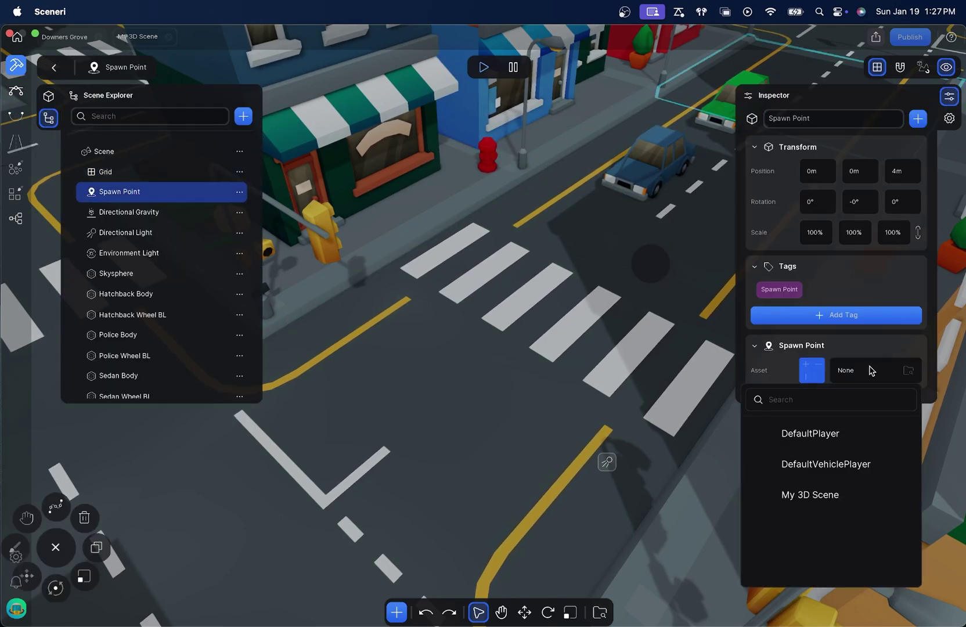
left_click(828, 496)
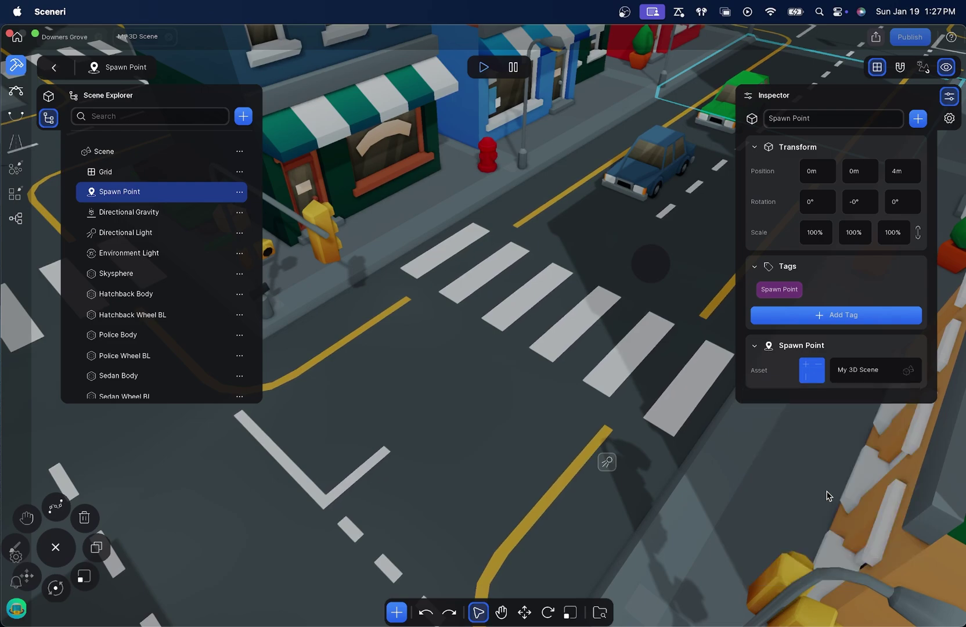
left_click(482, 67)
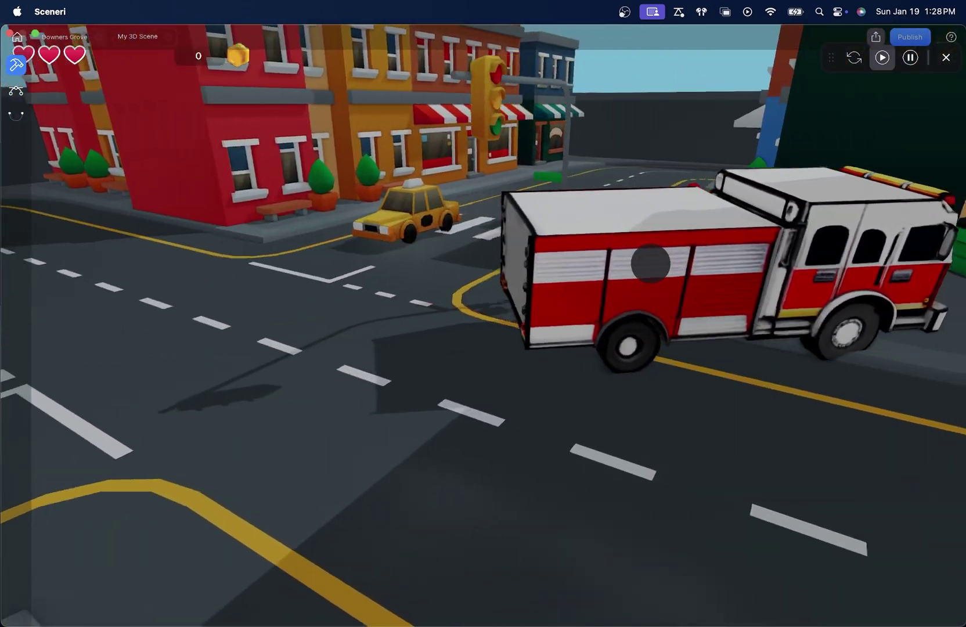
- Back the fire truck away from the blue building, drive through the intersection, then exit play mode
key("s")
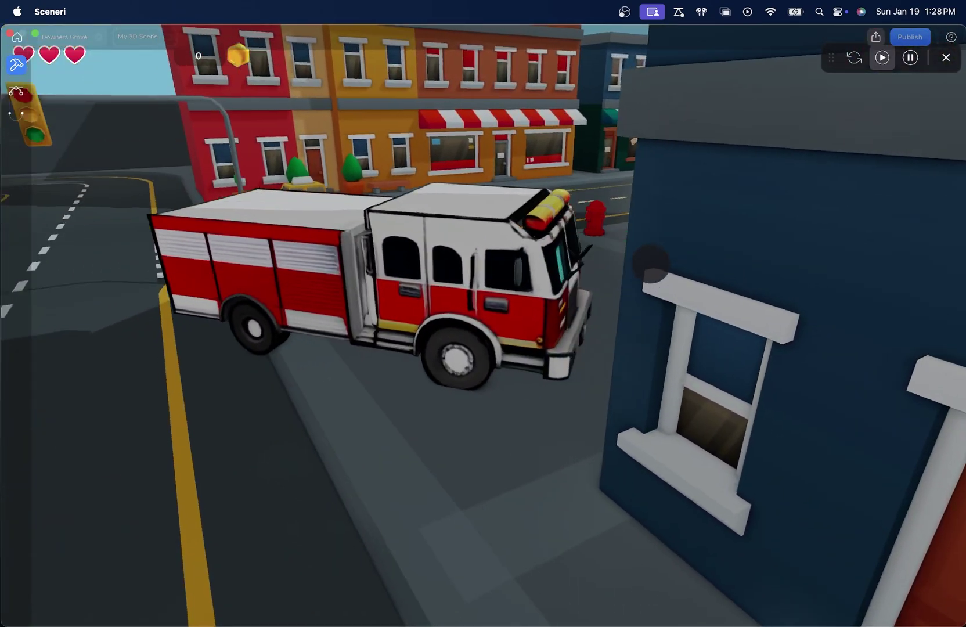
key("w")
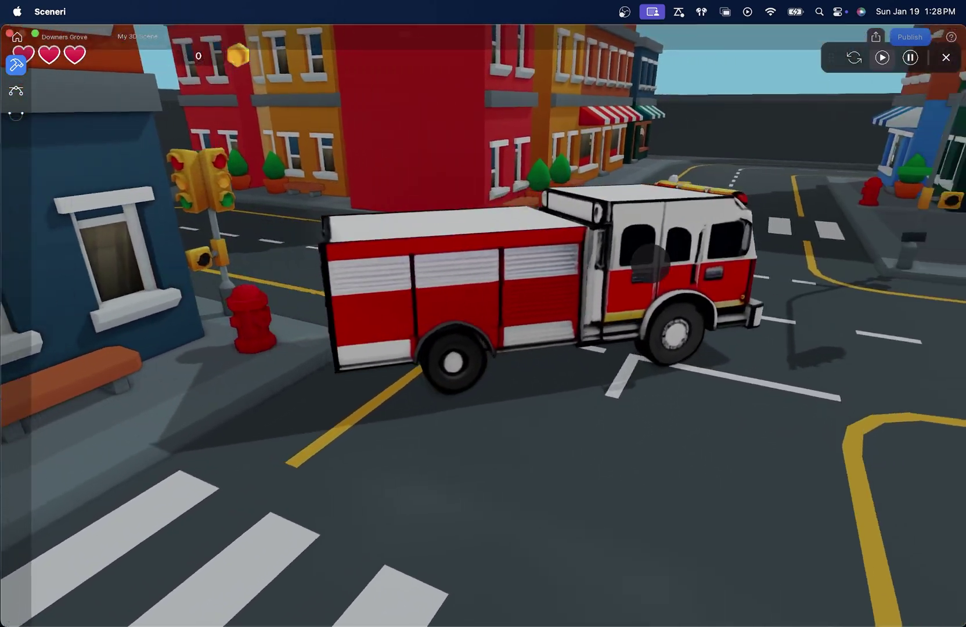
key("Escape")
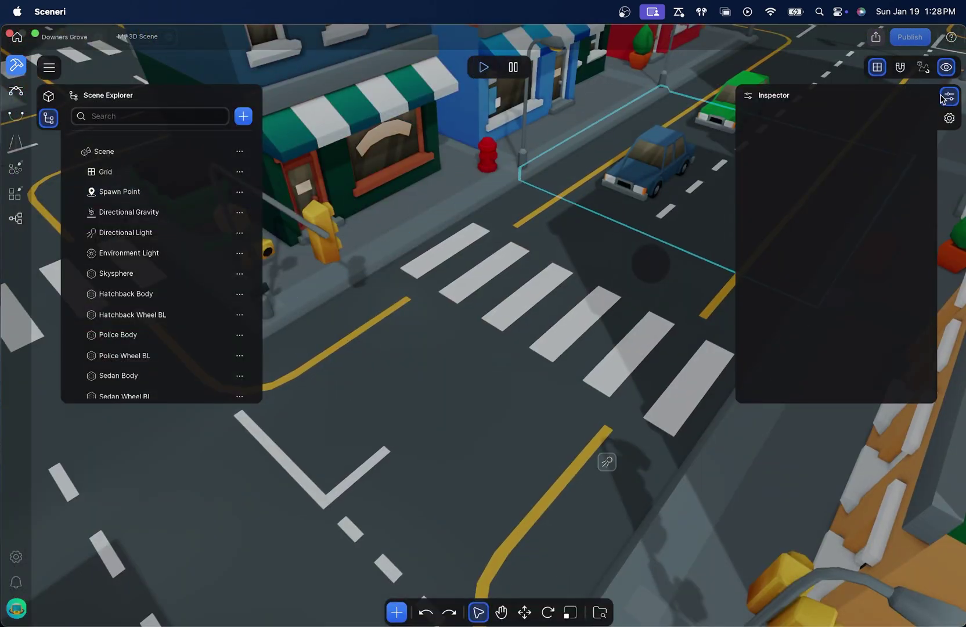
- Capture a new snapshot of the police car as the Publish thumbnail and confirm it
left_click(949, 96)
left_click(48, 119)
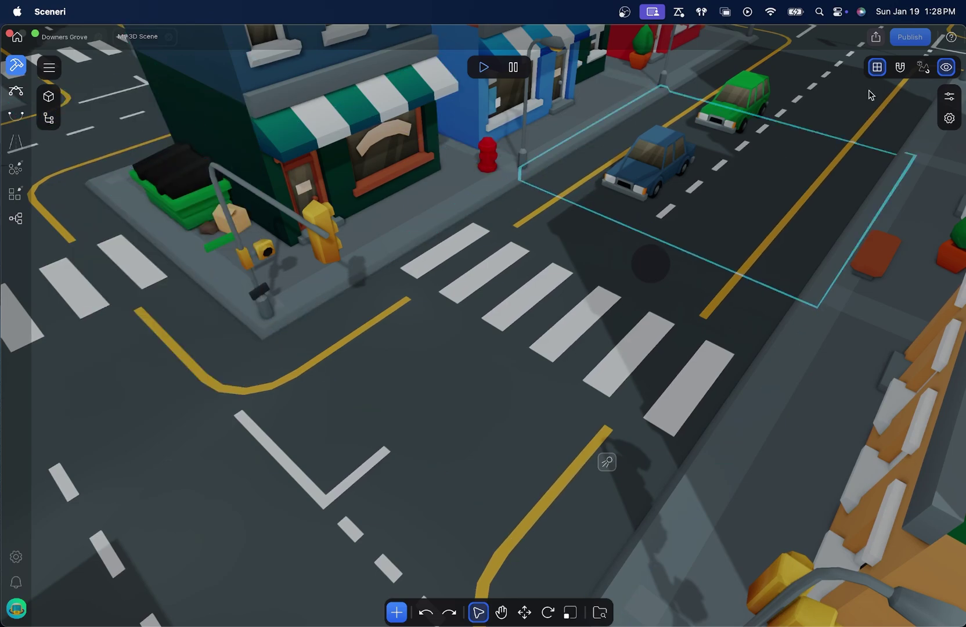
left_click(910, 37)
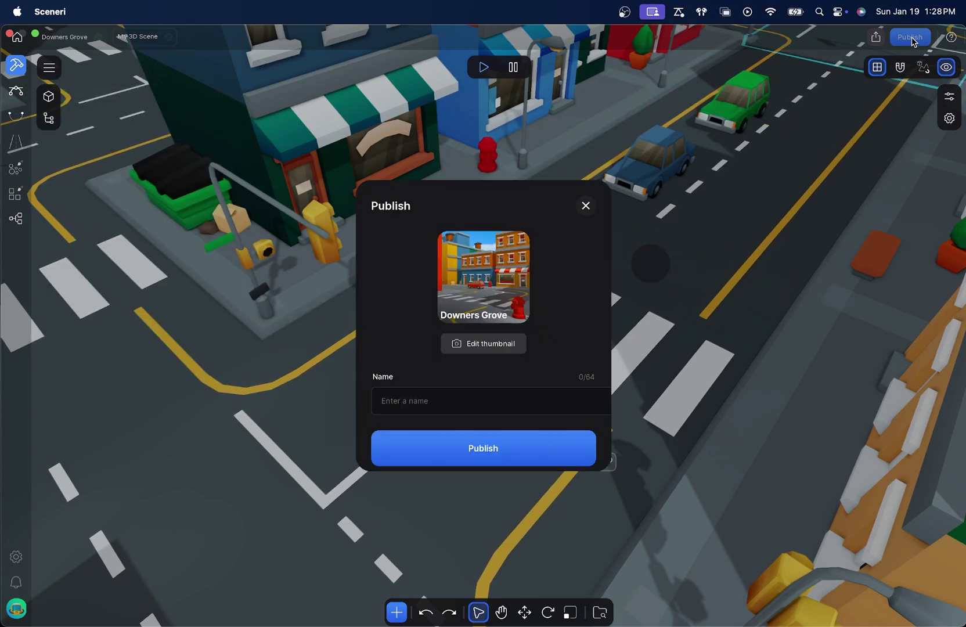
left_click(493, 344)
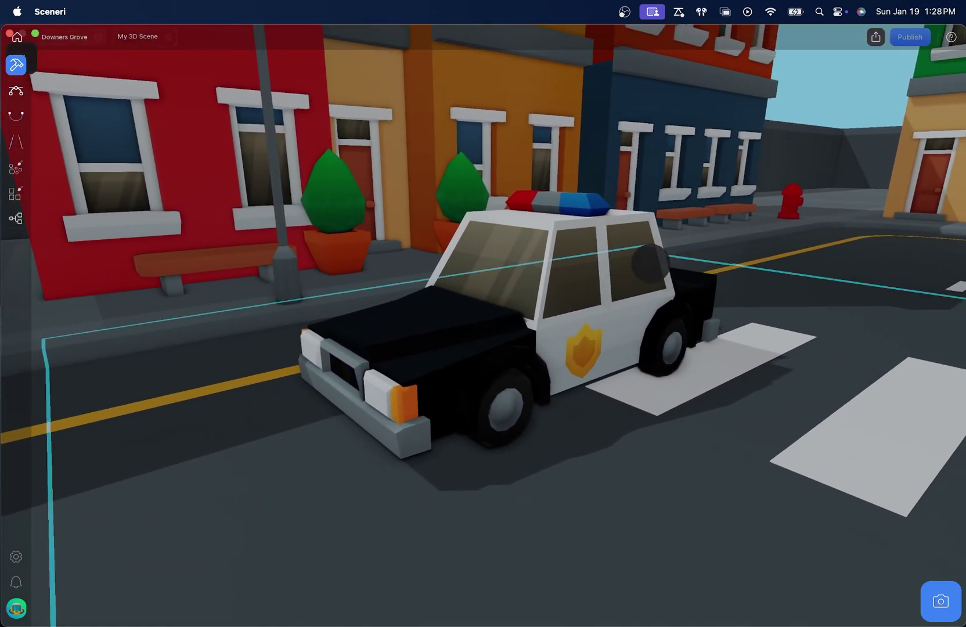
left_click(948, 610)
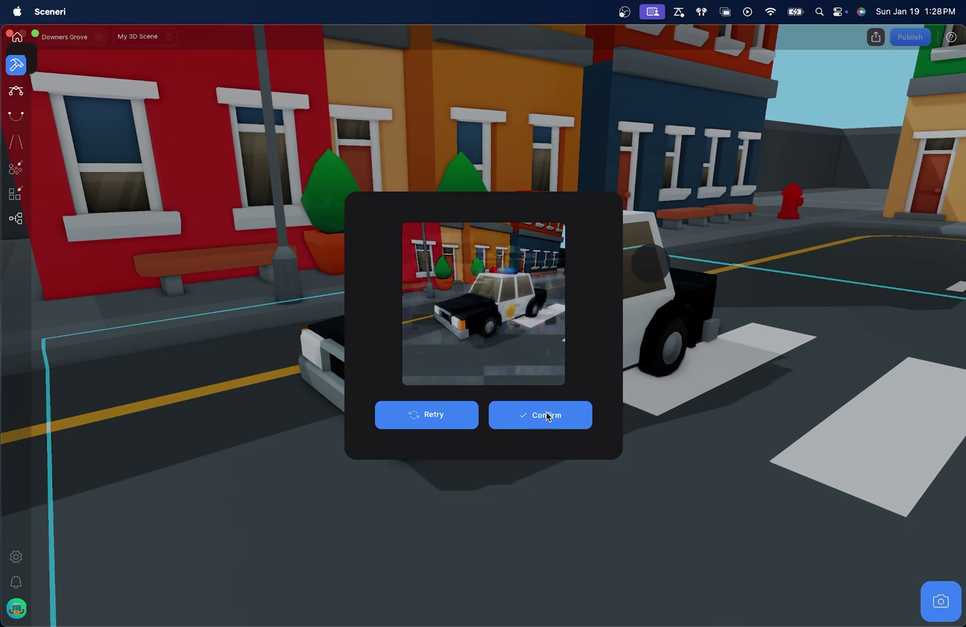
left_click(547, 416)
left_click(479, 407)
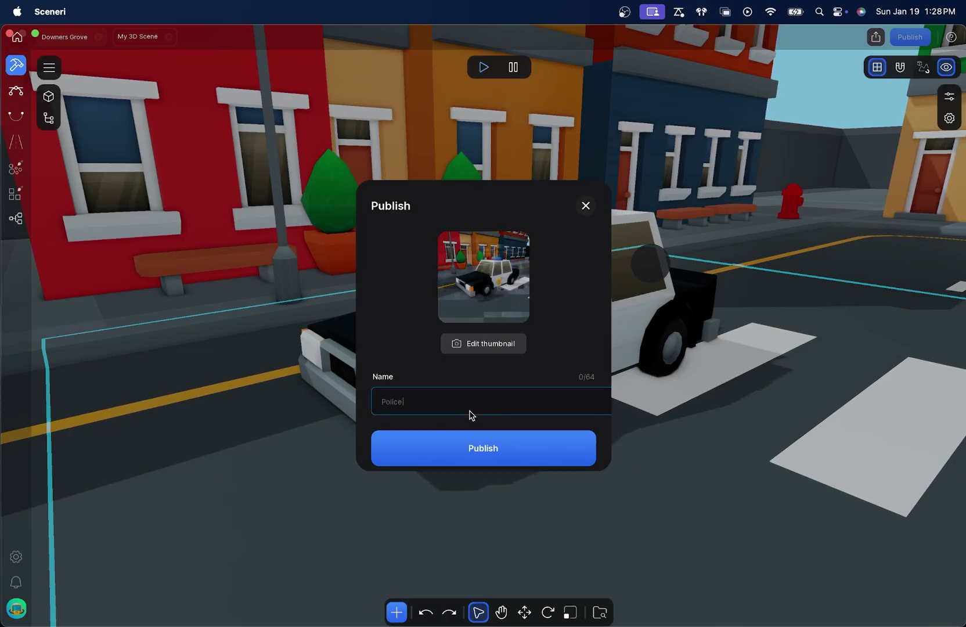
- Publish the project as 'Police Chase', dismiss the Share sheet, and close the confirmation
left_click(492, 452)
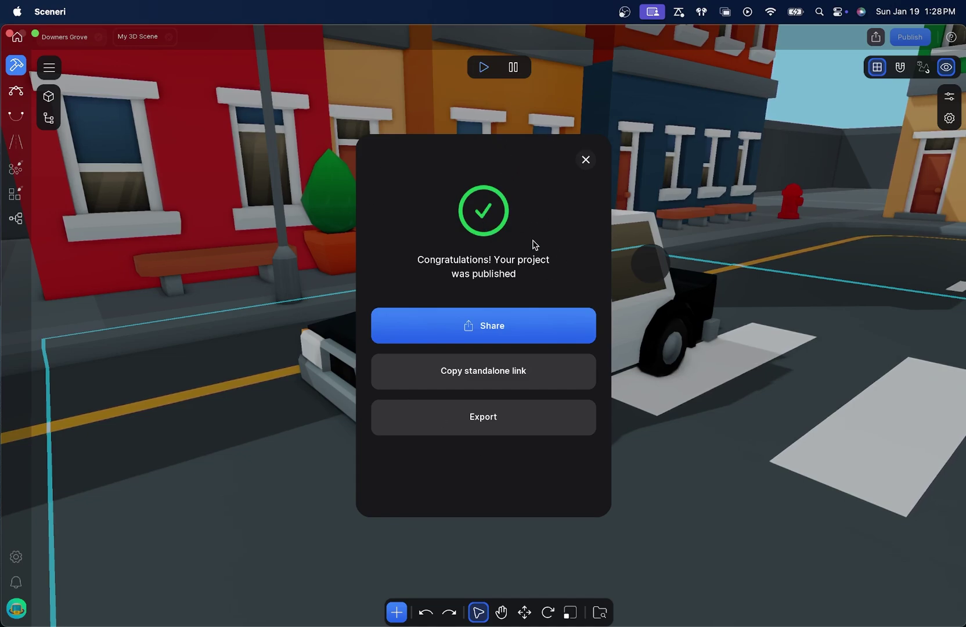
left_click(497, 329)
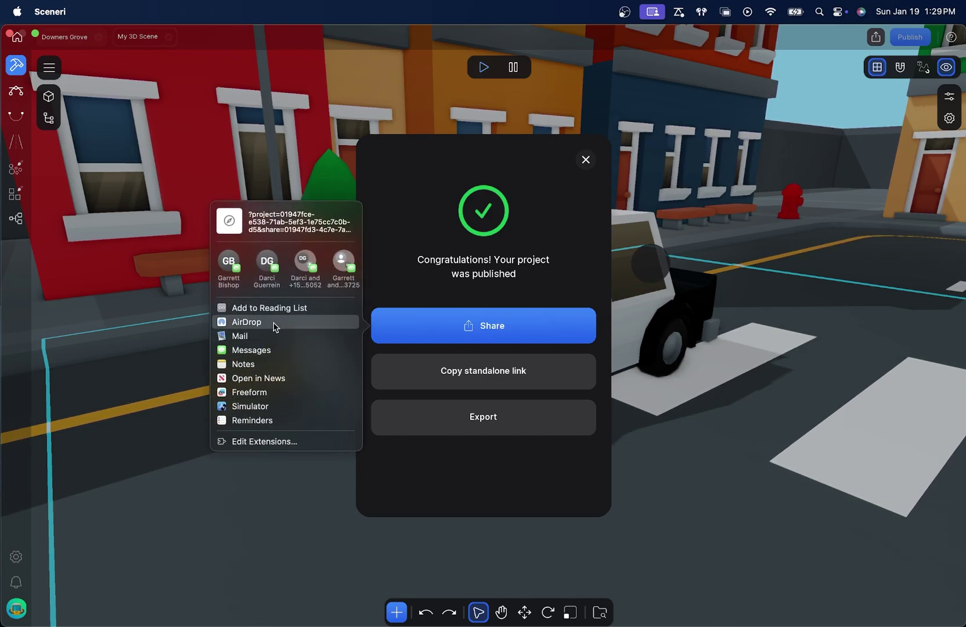
left_click(437, 234)
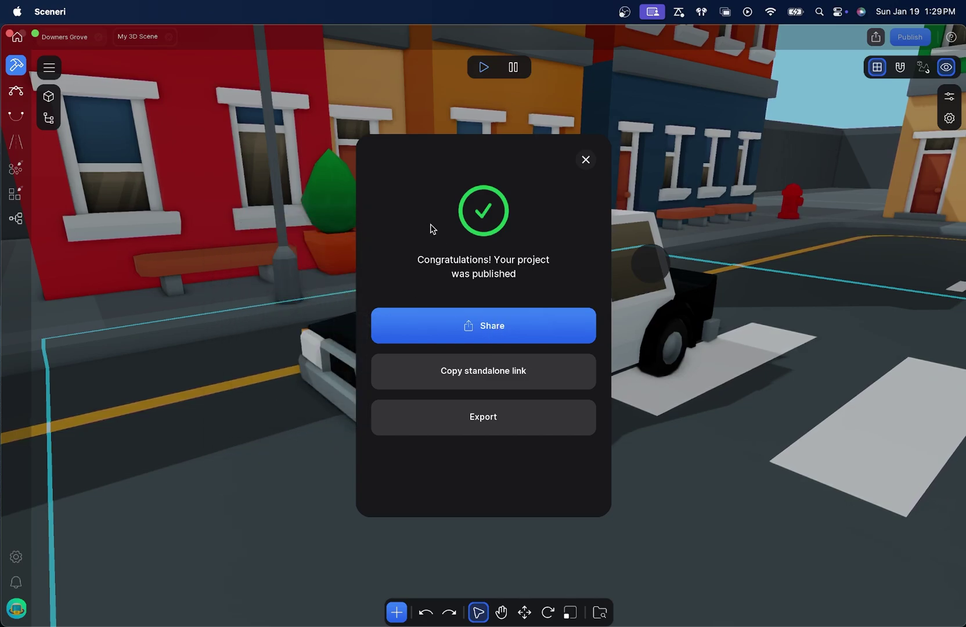
left_click(585, 160)
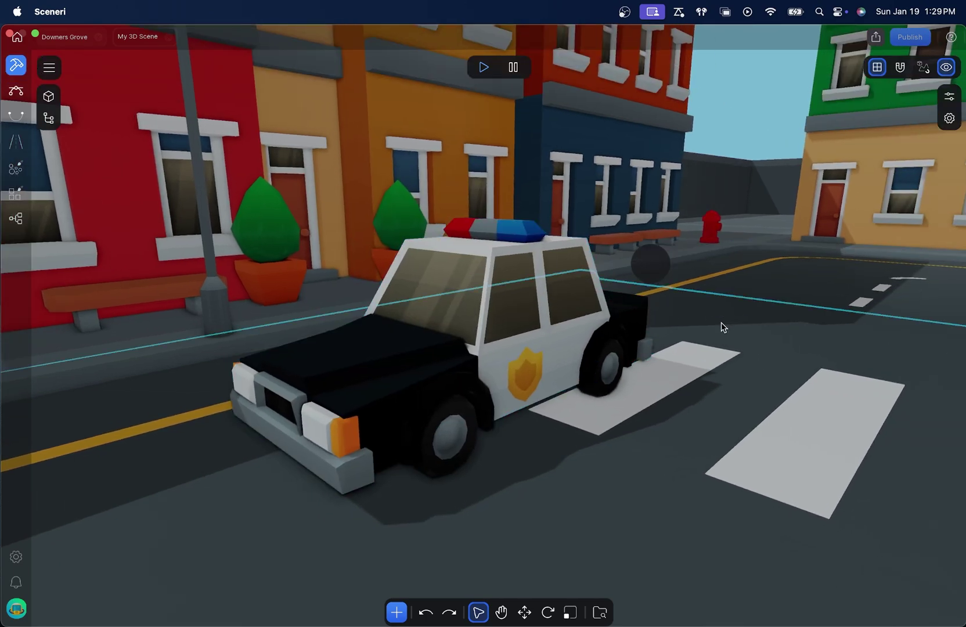
- From the home page, open View all for the Racing row to see Police Chase listed
left_click(17, 38)
scroll(488, 291, "down", 5)
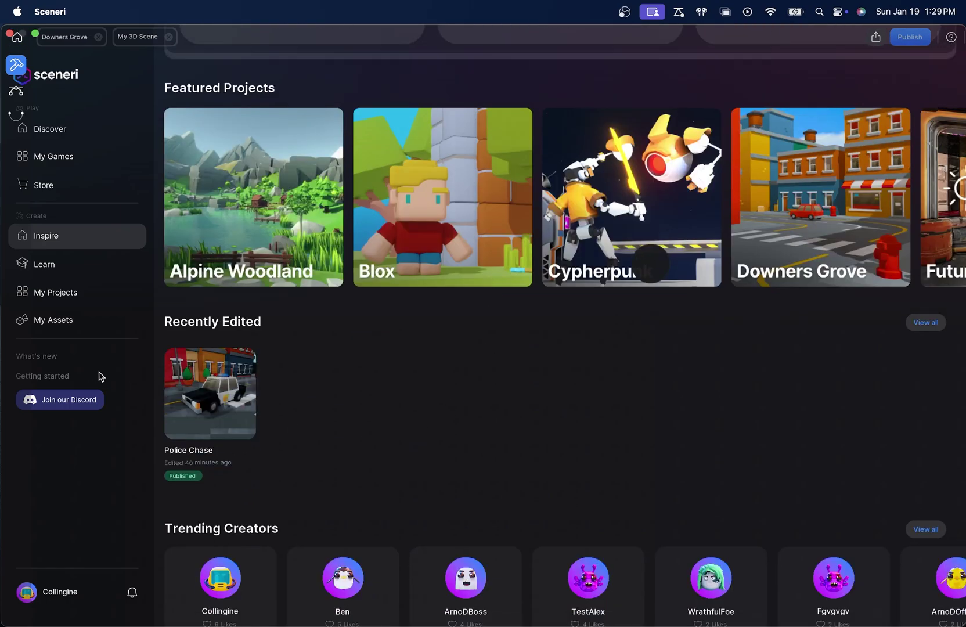
scroll(522, 401, "down", 12)
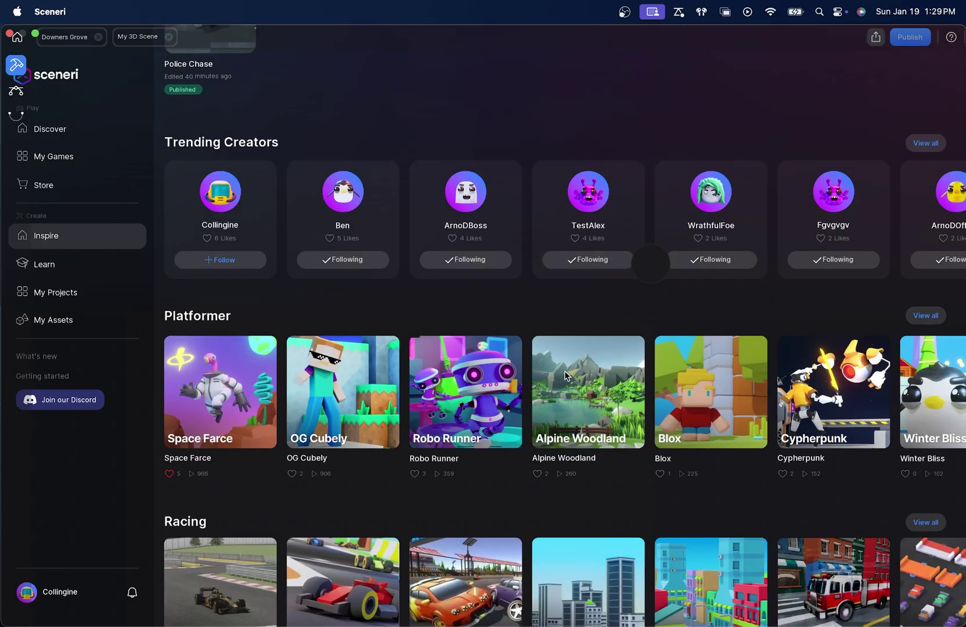
scroll(567, 375, "down", 1)
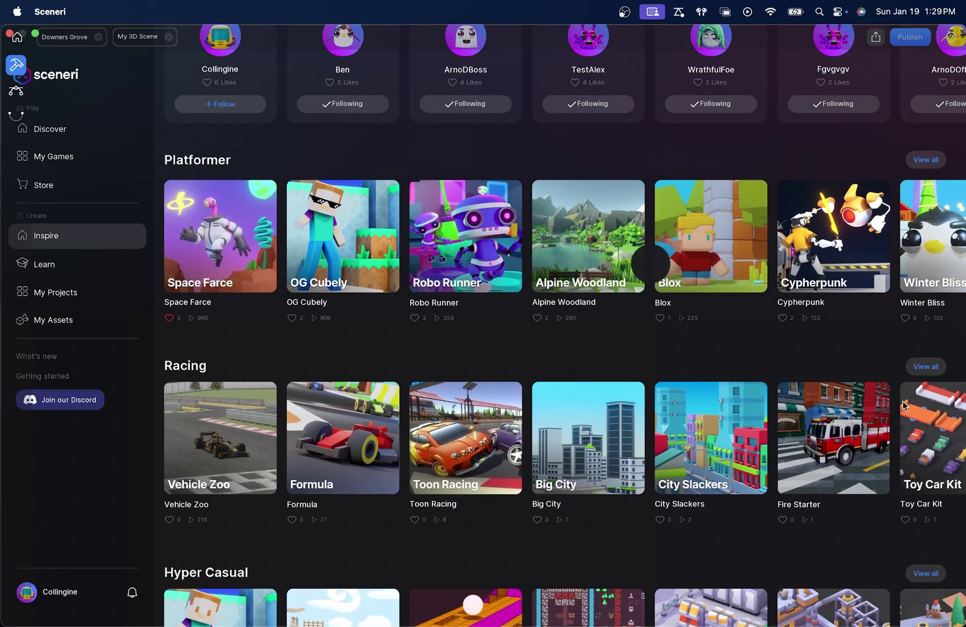
left_click(927, 368)
scroll(755, 389, "down", 1)
scroll(923, 392, "up", 1)
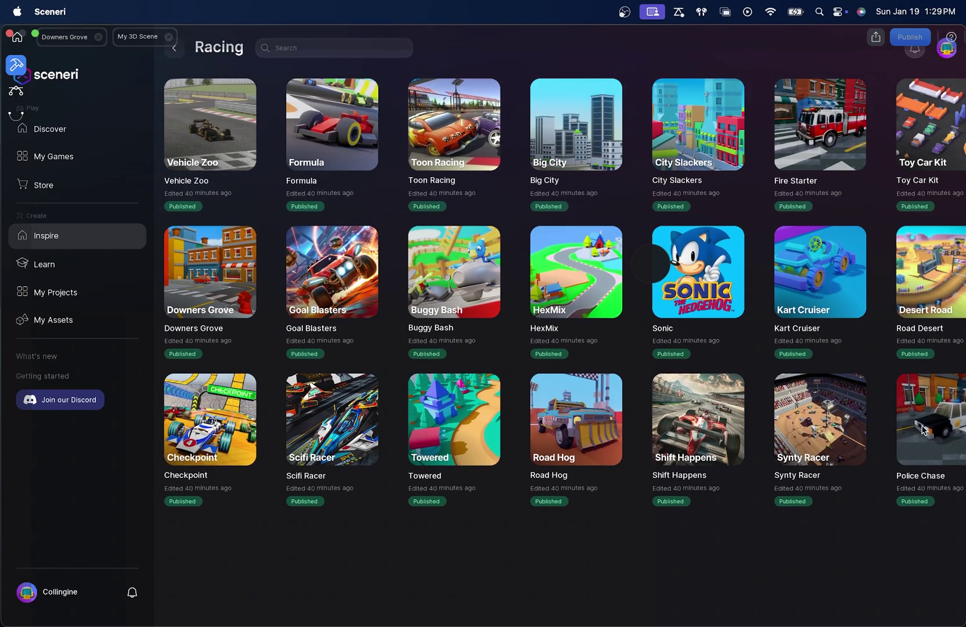
scroll(923, 429, "up", 1)
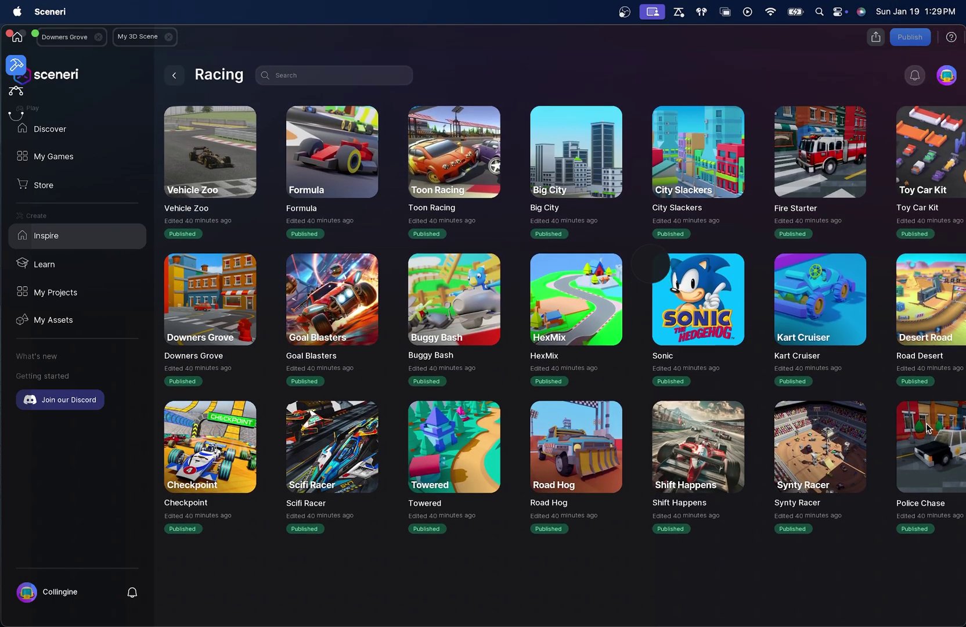
- Reopen the Downers Grove tab to get back to the police car on the city street
left_click(74, 36)
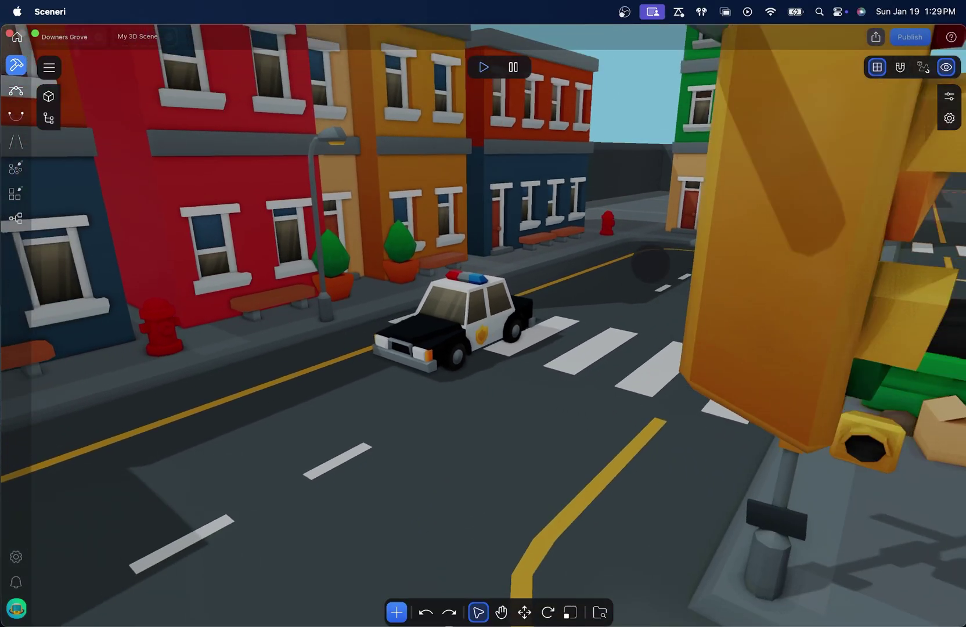